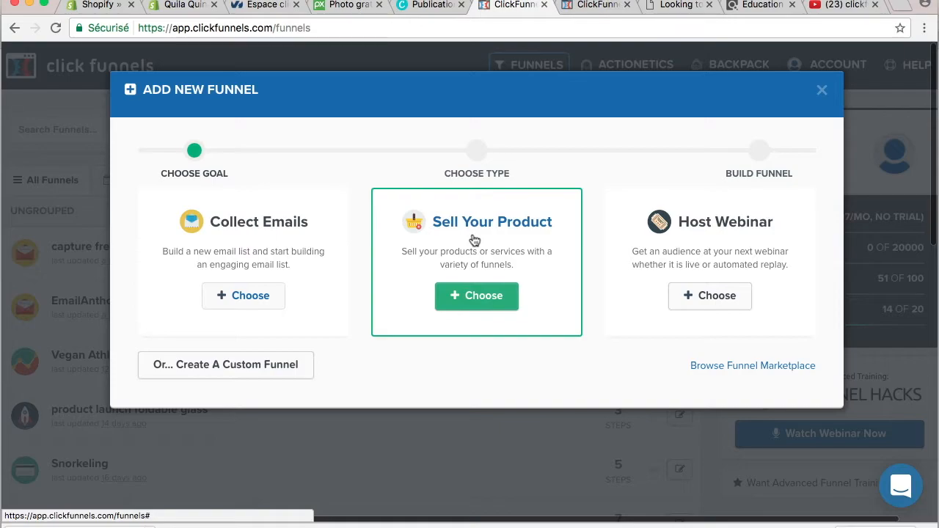
Build a new Collect Emails funnel named testyoutube
left_click(246, 301)
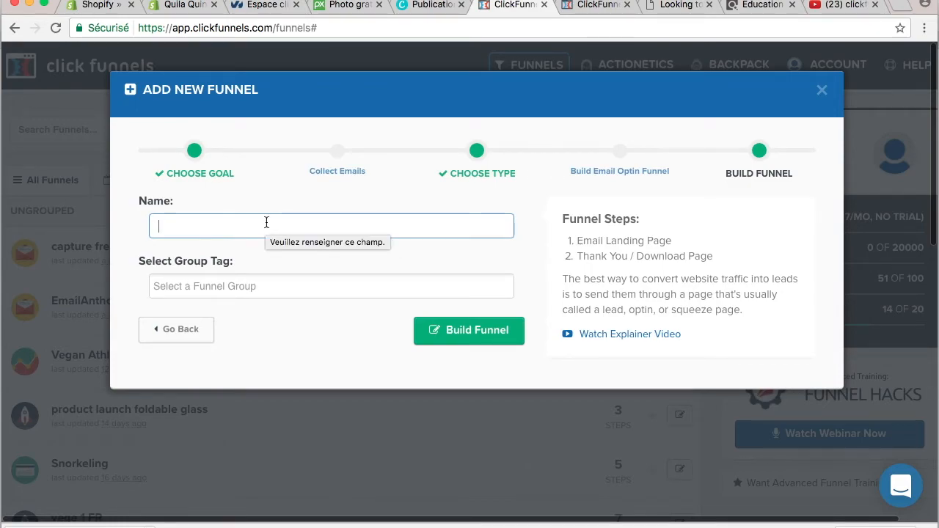
type("testyoutube")
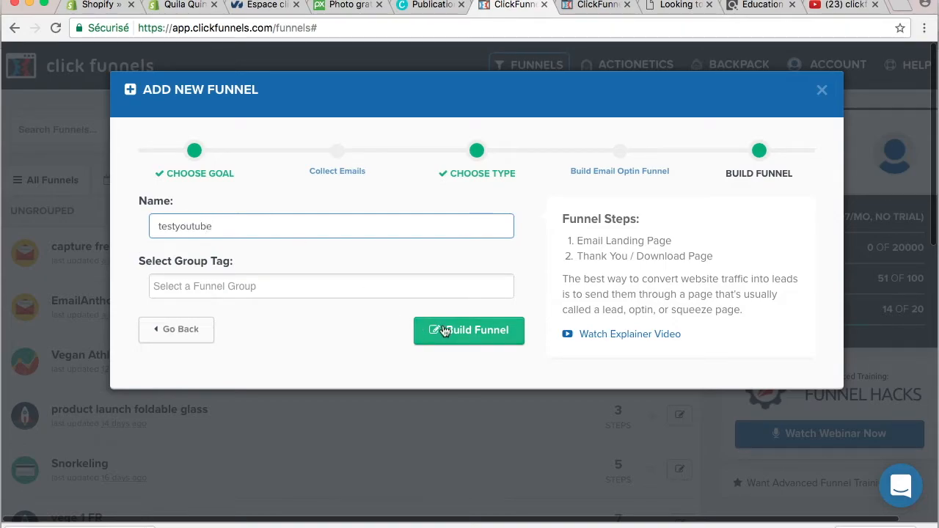
left_click(443, 331)
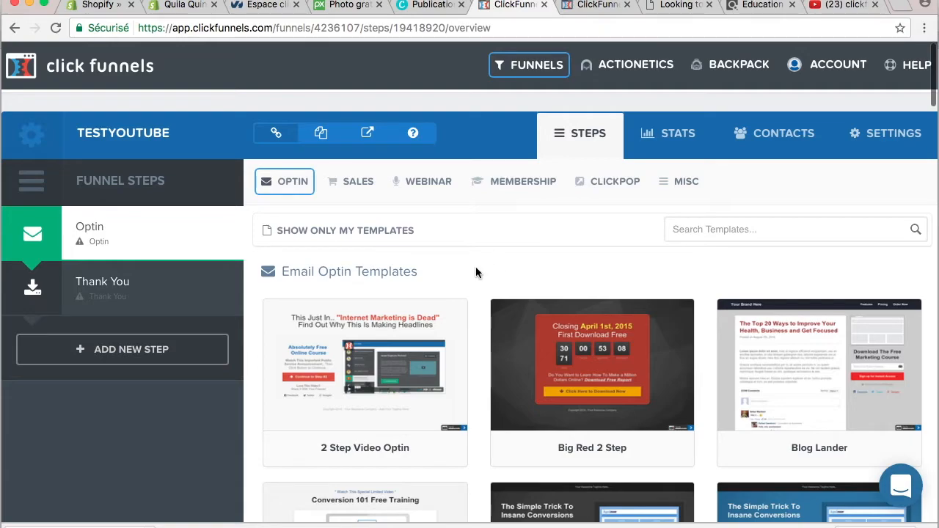
Browse the email optin templates through to the end of the gallery
scroll(481, 314, "down", 3)
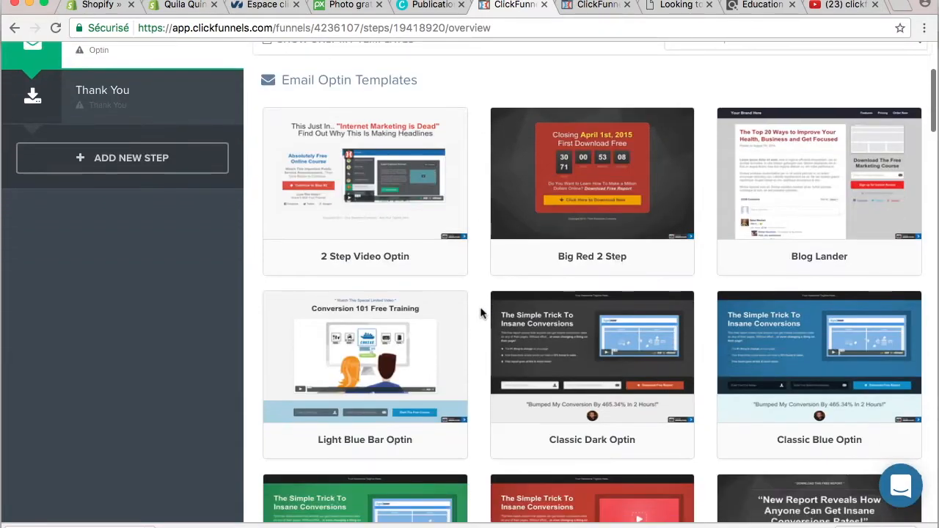
scroll(473, 242, "down", 7)
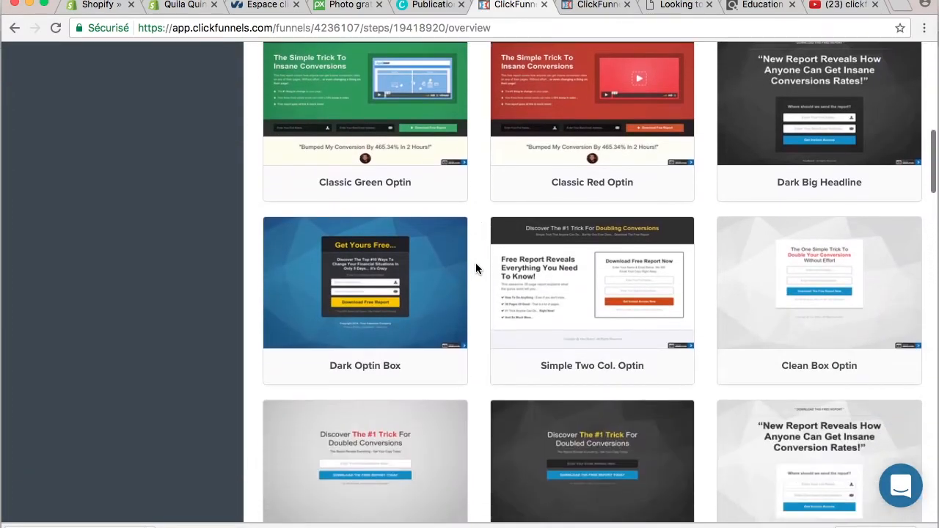
scroll(475, 268, "down", 2)
scroll(475, 267, "down", 7)
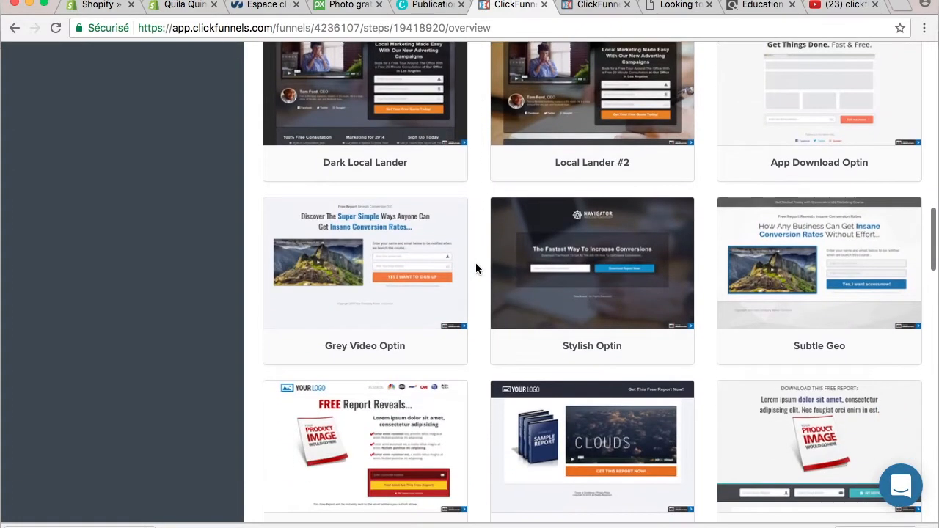
scroll(475, 267, "down", 7)
scroll(475, 268, "up", 4)
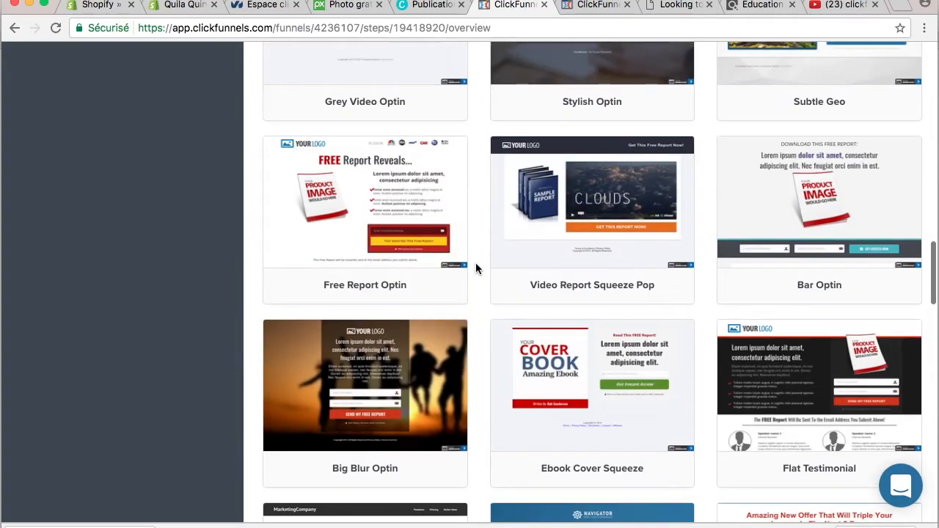
scroll(475, 268, "down", 3)
scroll(476, 268, "down", 6)
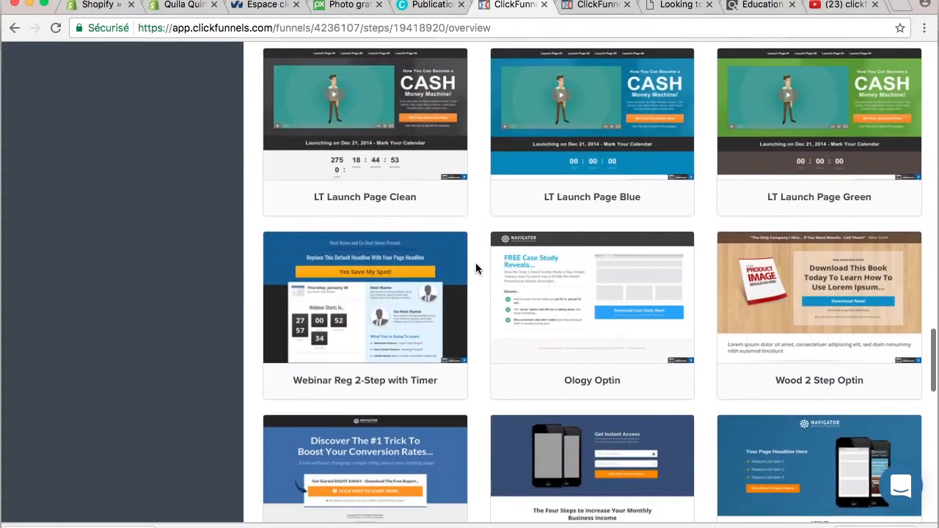
mouse_move(894, 304)
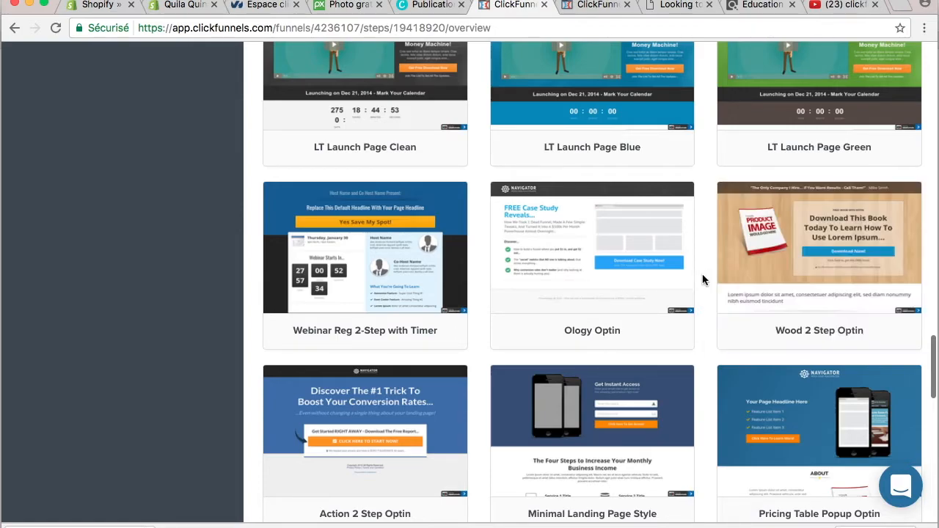
scroll(704, 345, "down", 5)
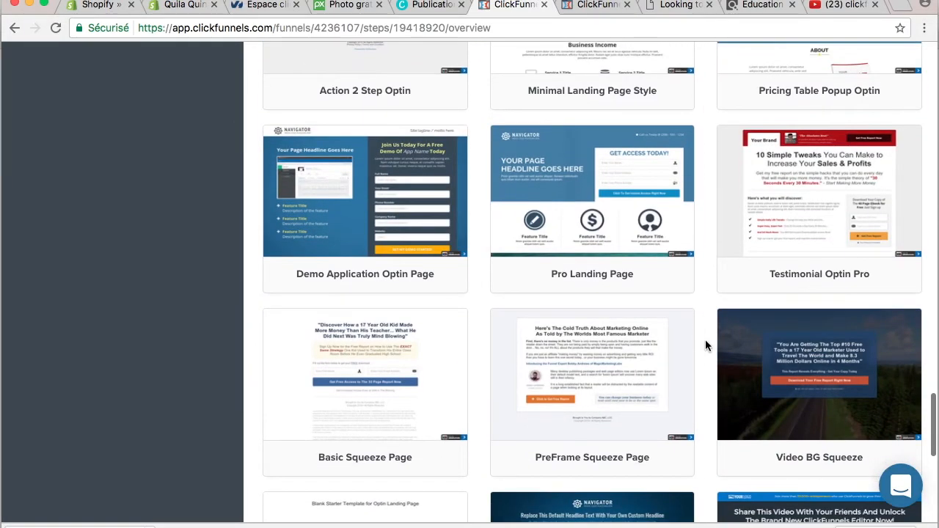
scroll(705, 339, "down", 6)
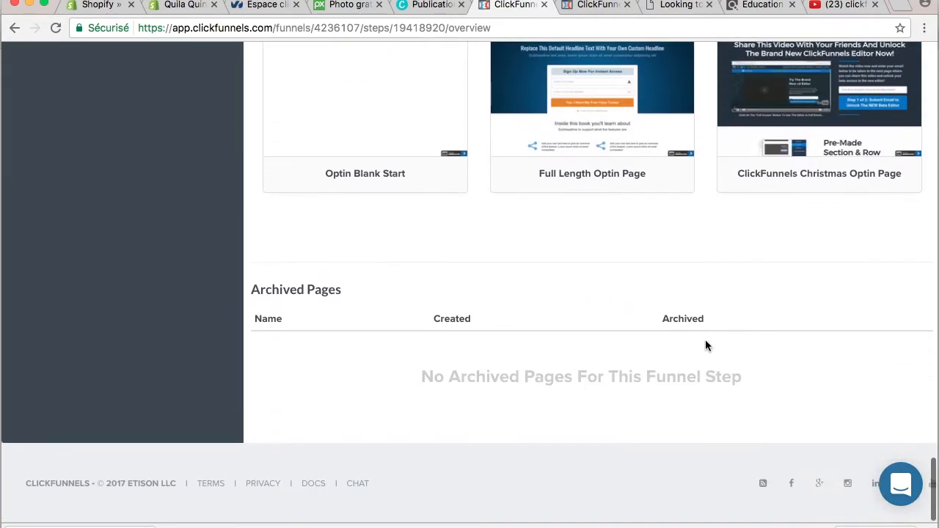
Apply the Big Blur Optin template to the funnel's Optin step
scroll(705, 339, "up", 12)
scroll(705, 338, "up", 7)
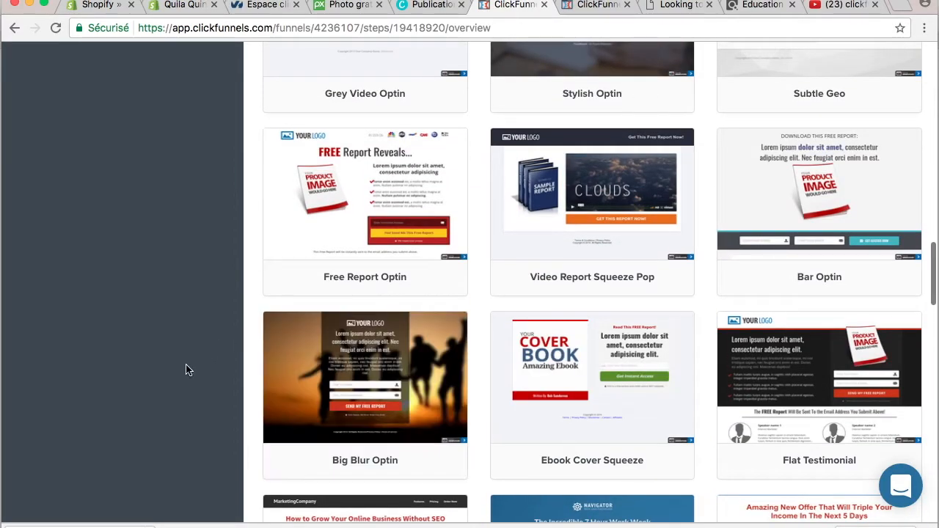
mouse_move(391, 379)
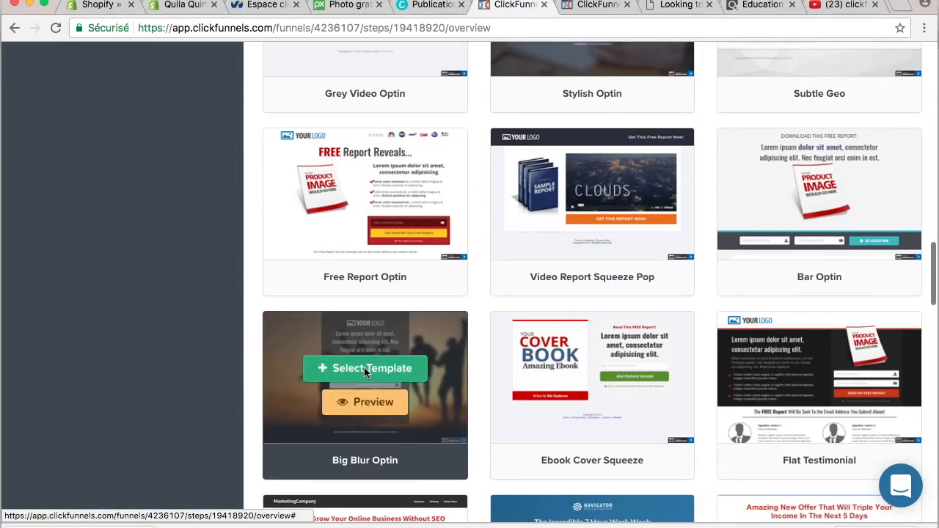
left_click(365, 372)
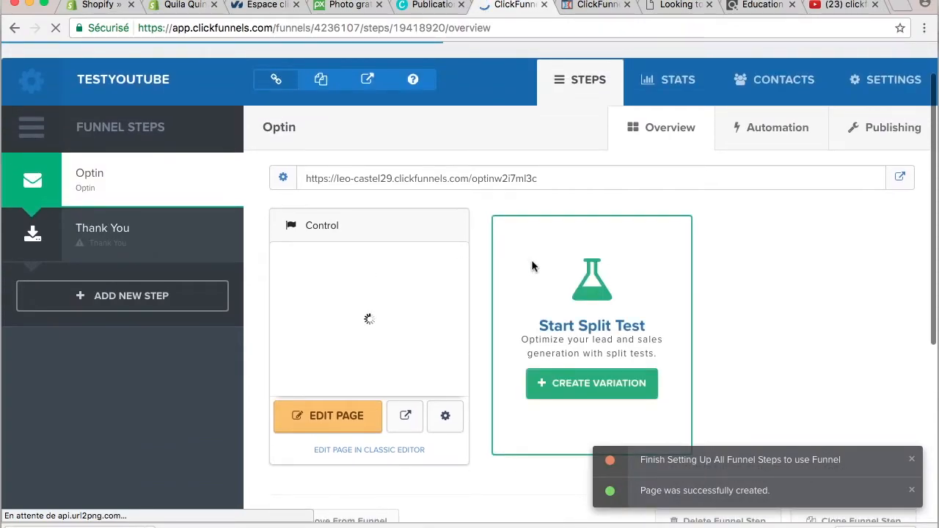
Shorten the funnel's path to testyoutube in the funnel settings and save the change
left_click(885, 80)
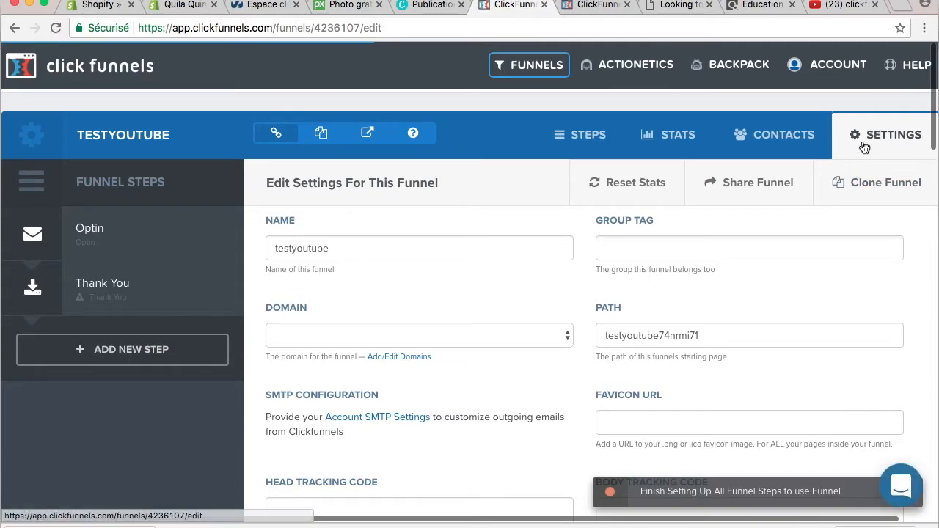
scroll(513, 304, "down", 5)
scroll(497, 335, "up", 4)
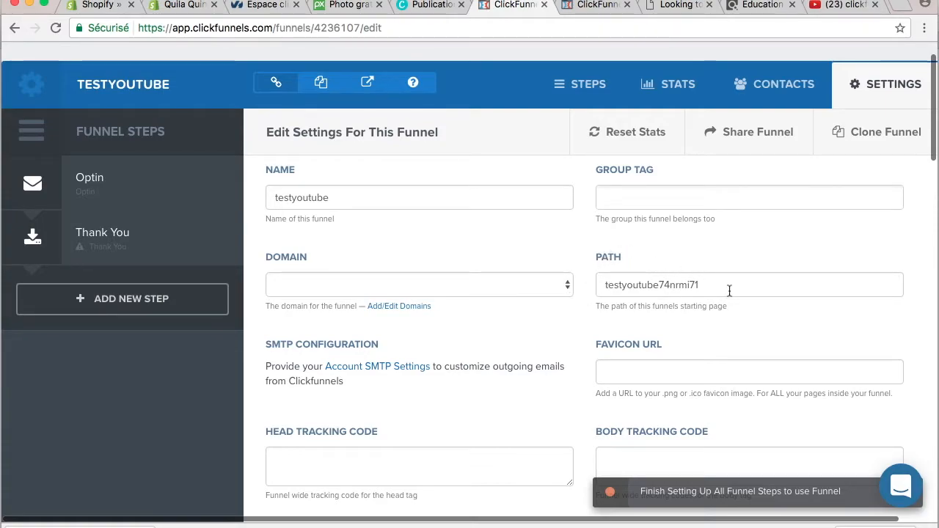
left_click(702, 286)
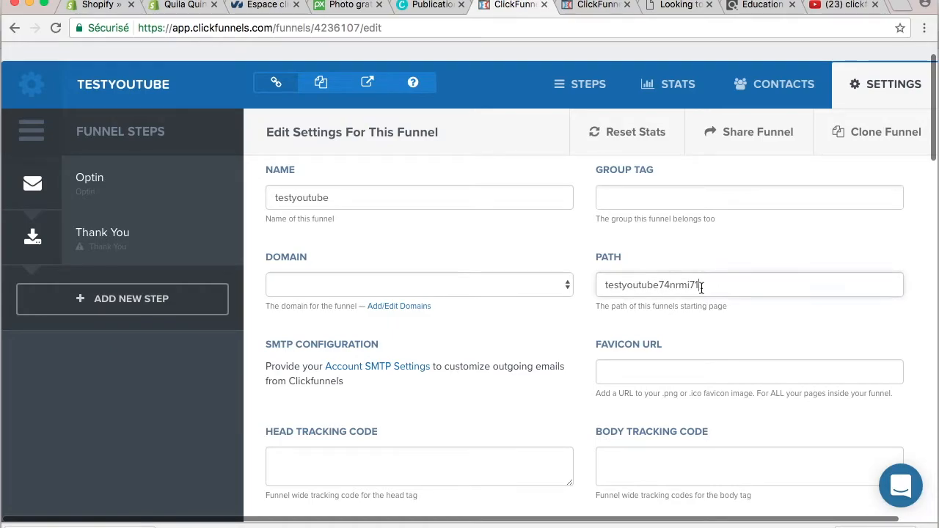
left_click_drag(701, 286, 595, 282)
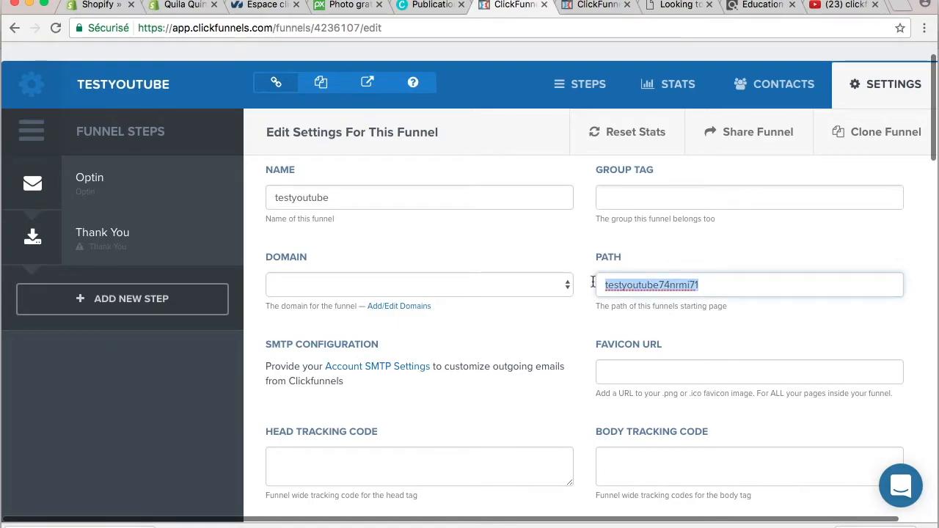
left_click_drag(724, 284, 658, 284)
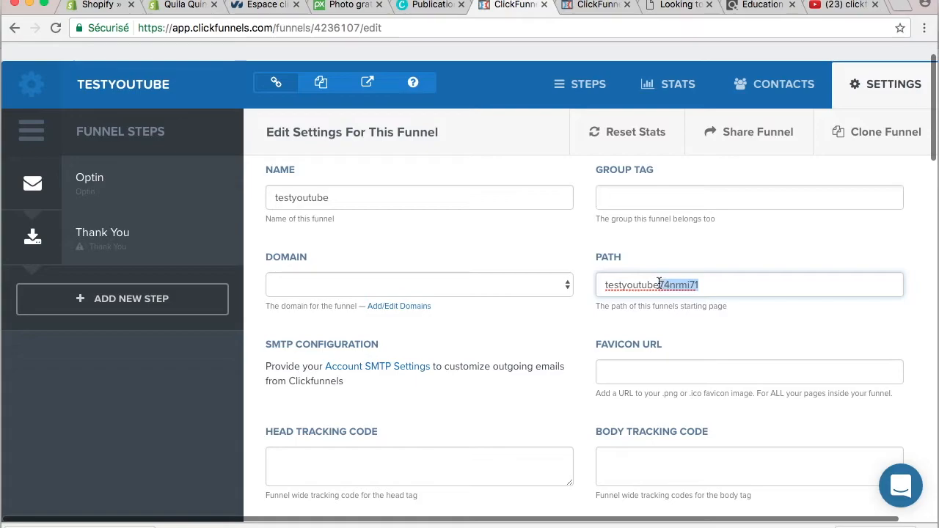
key("BackSpace")
scroll(579, 369, "down", 15)
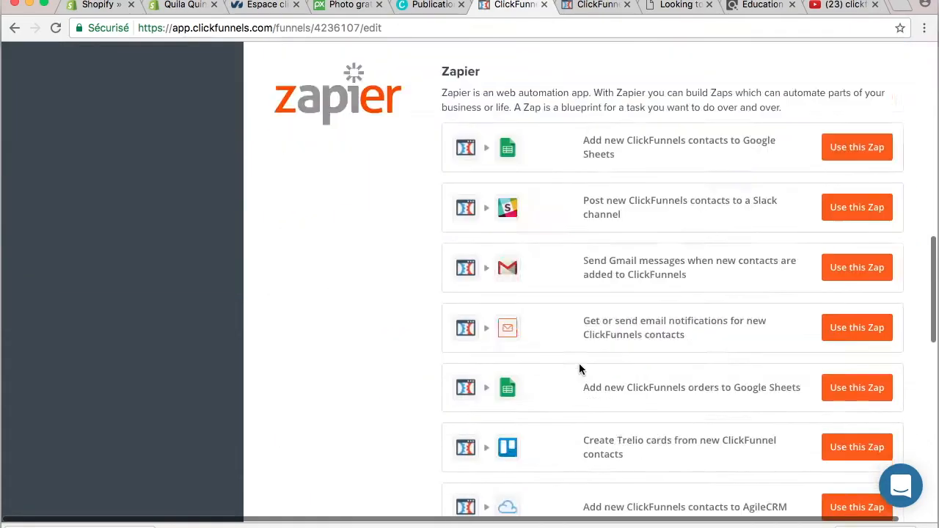
scroll(579, 369, "down", 10)
left_click(805, 402)
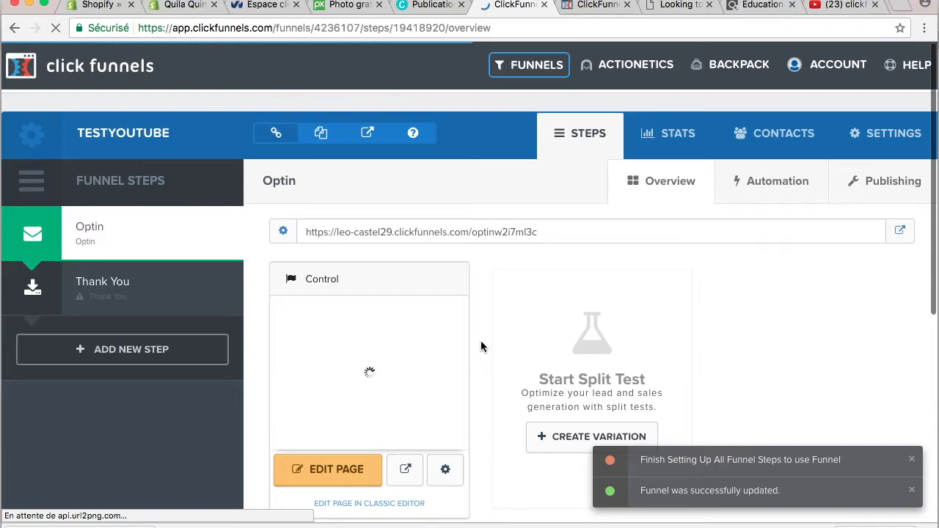
Apply the Blank Thank You Page template to the funnel's Thank You step
left_click(136, 291)
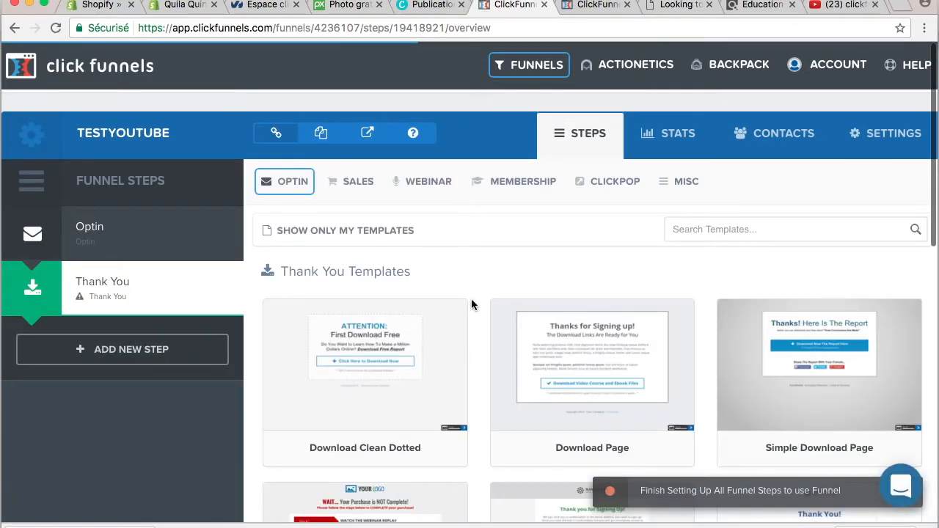
scroll(472, 316, "down", 5)
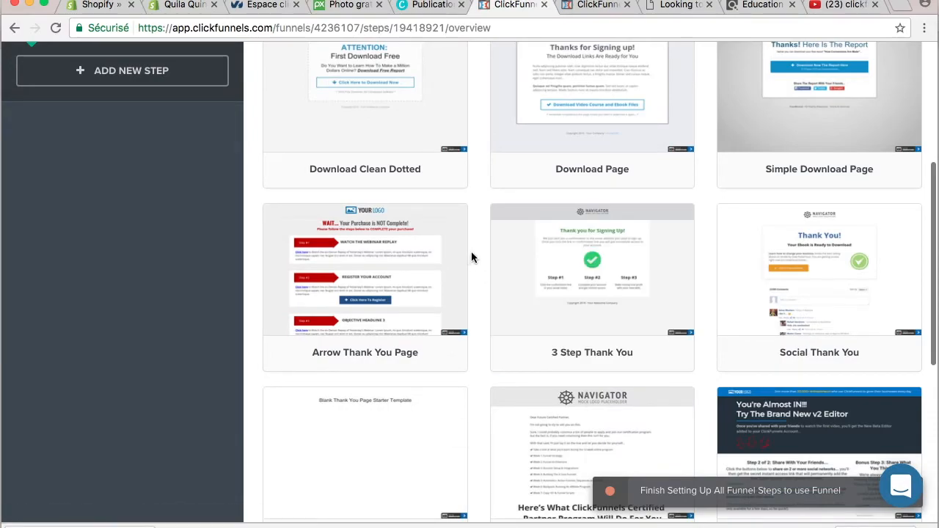
scroll(472, 308, "down", 4)
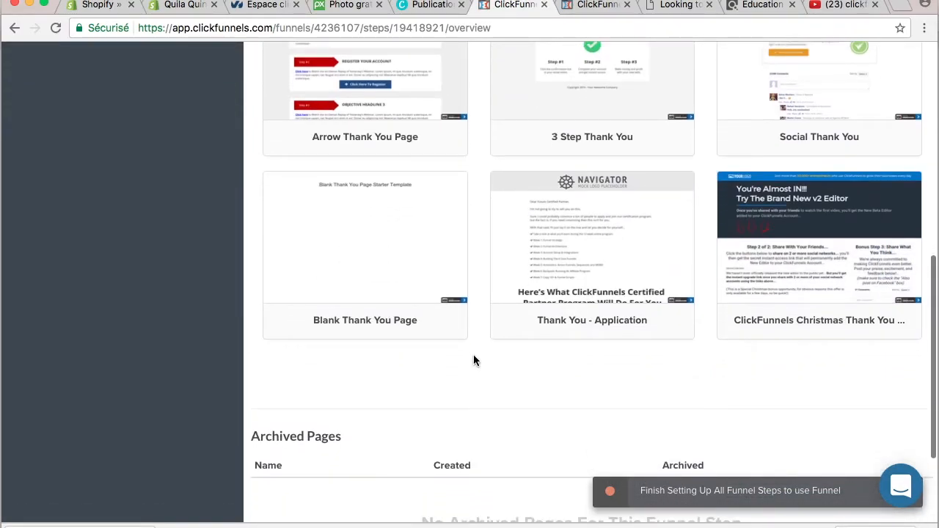
scroll(473, 360, "up", 6)
scroll(473, 359, "down", 6)
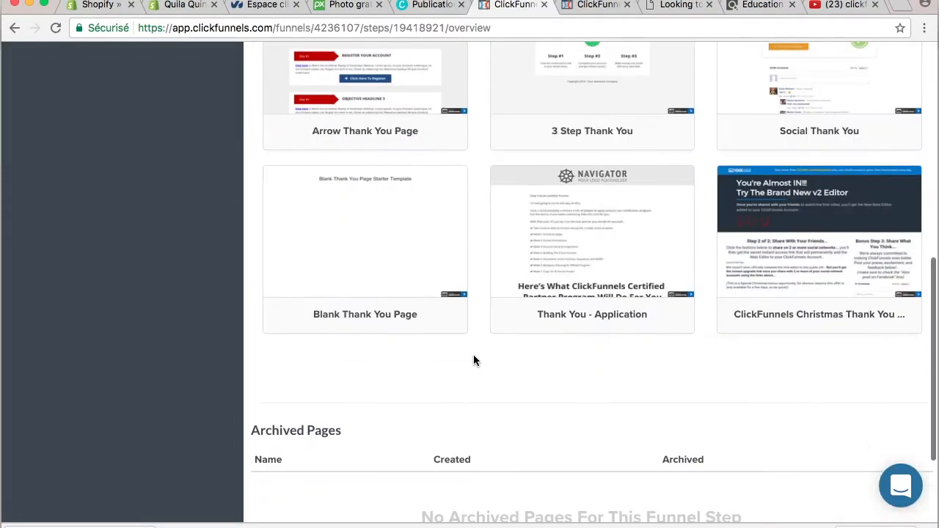
left_click(377, 218)
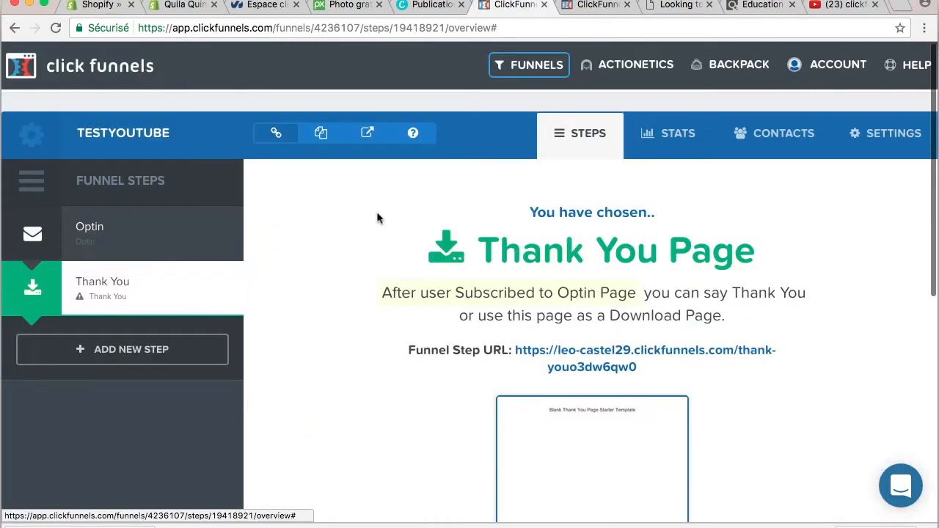
scroll(295, 292, "down", 2)
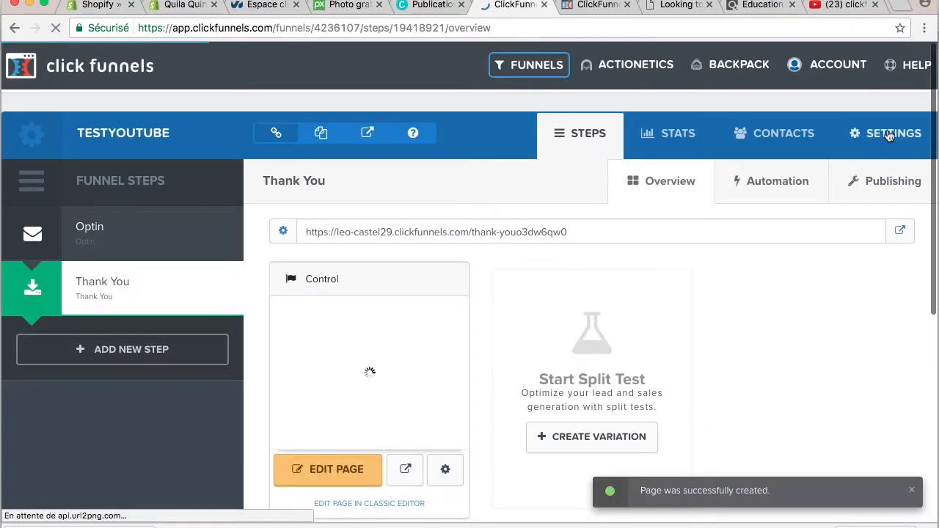
Check the path in the funnel settings, and open the Optin step's page for editing
left_click(889, 134)
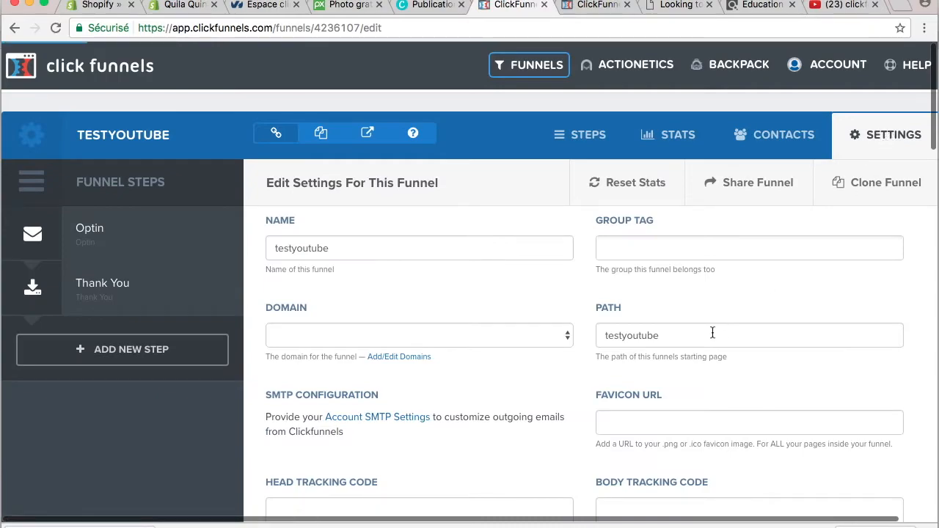
left_click(89, 226)
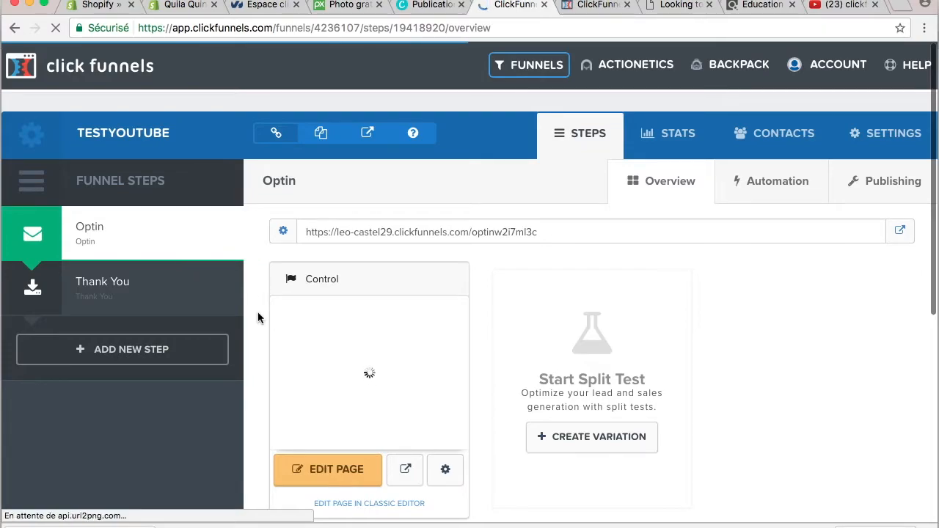
scroll(258, 317, "down", 3)
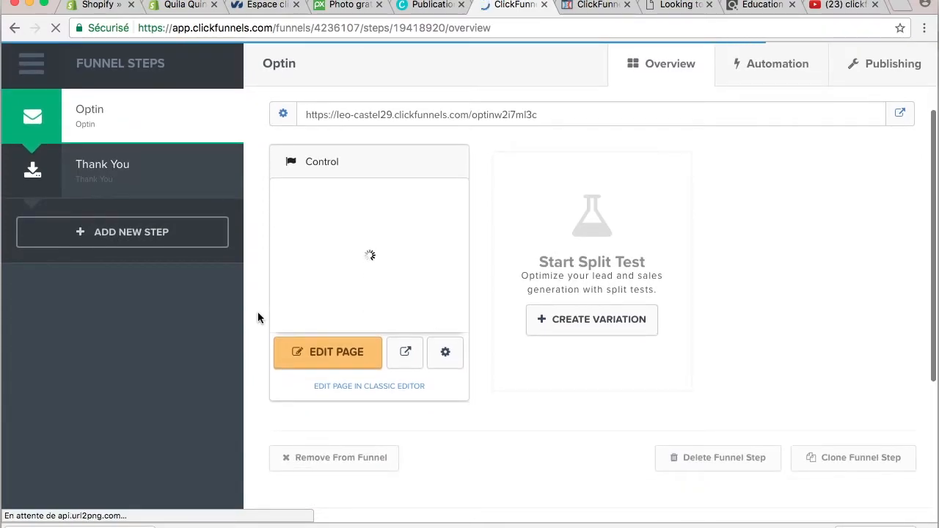
left_click(312, 359)
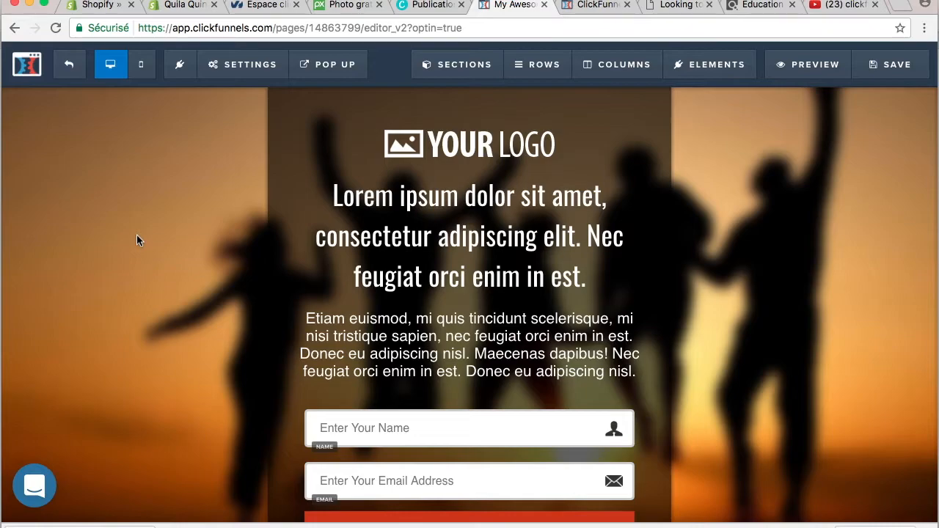
Look over the Optin page from the logo and headline down to the form and footer
mouse_move(236, 66)
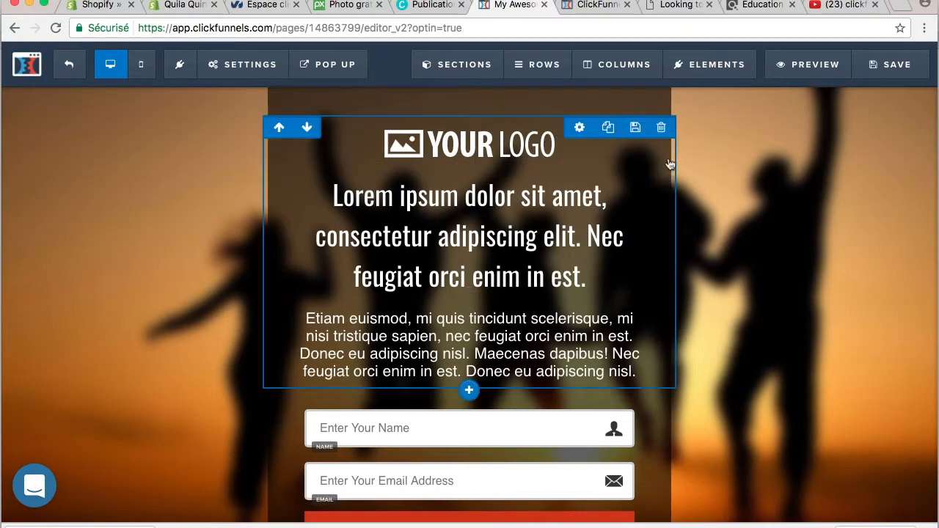
scroll(716, 307, "down", 5)
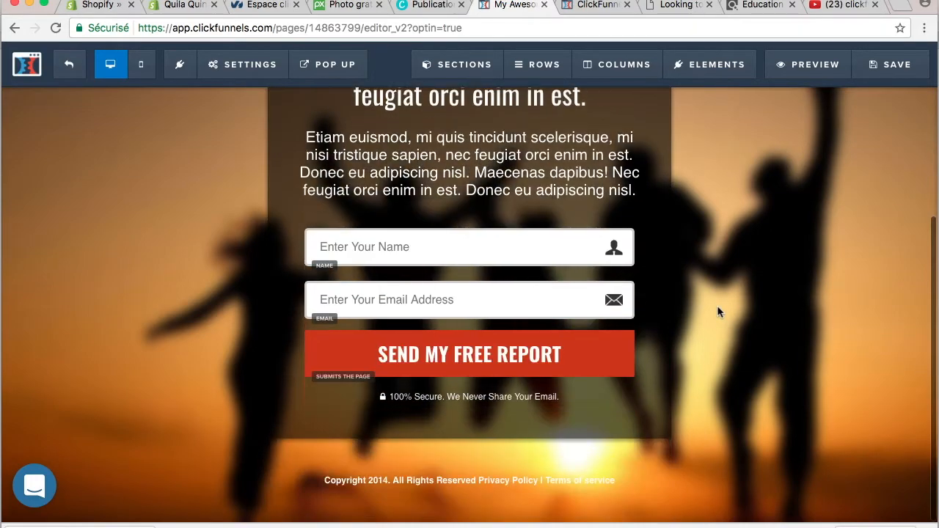
scroll(716, 312, "up", 5)
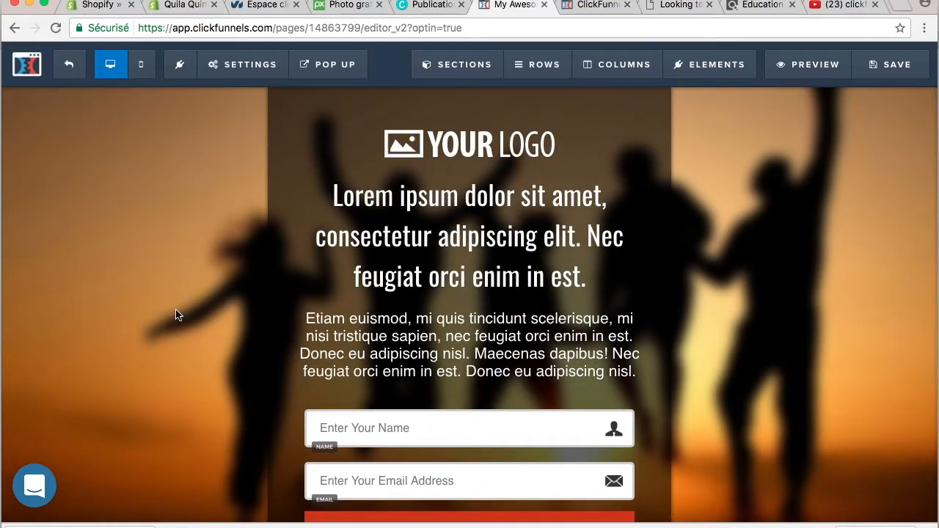
scroll(175, 315, "down", 5)
scroll(176, 315, "up", 5)
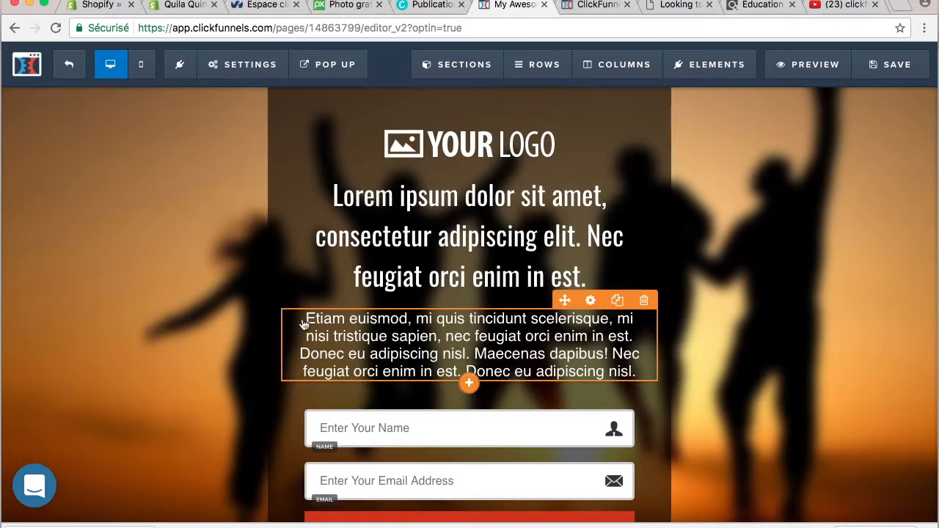
Switch to the PowerPoint presentation, examine the example optin page on slide 8, and return to the page editor in Chrome
key("ctrl+Up")
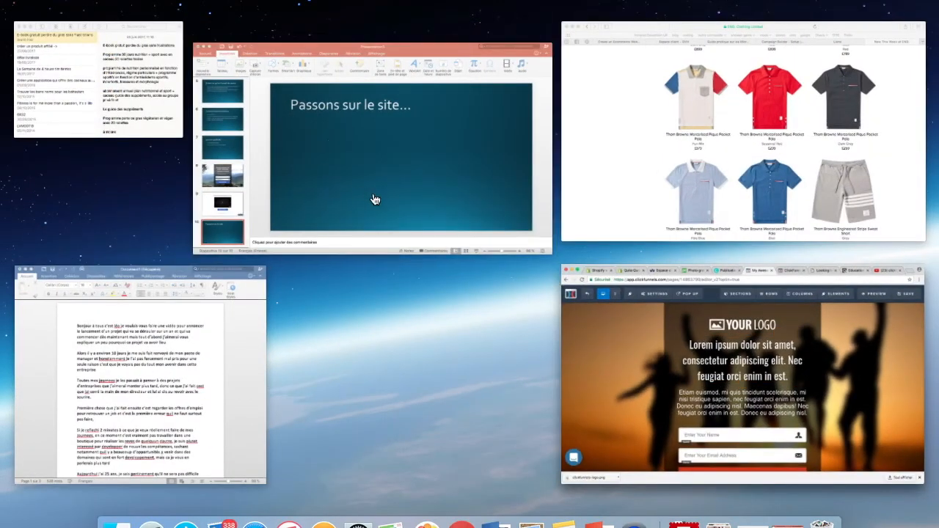
left_click(375, 200)
left_click(88, 329)
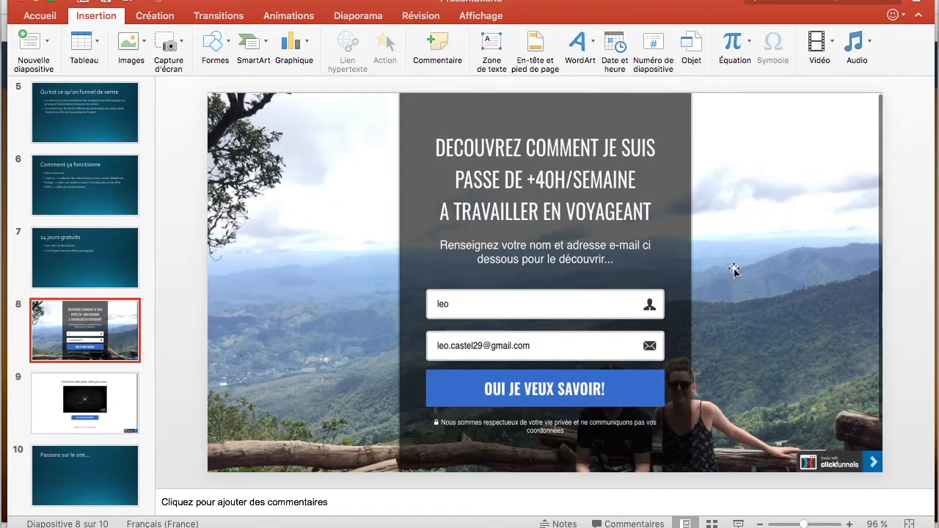
key("ctrl+Up")
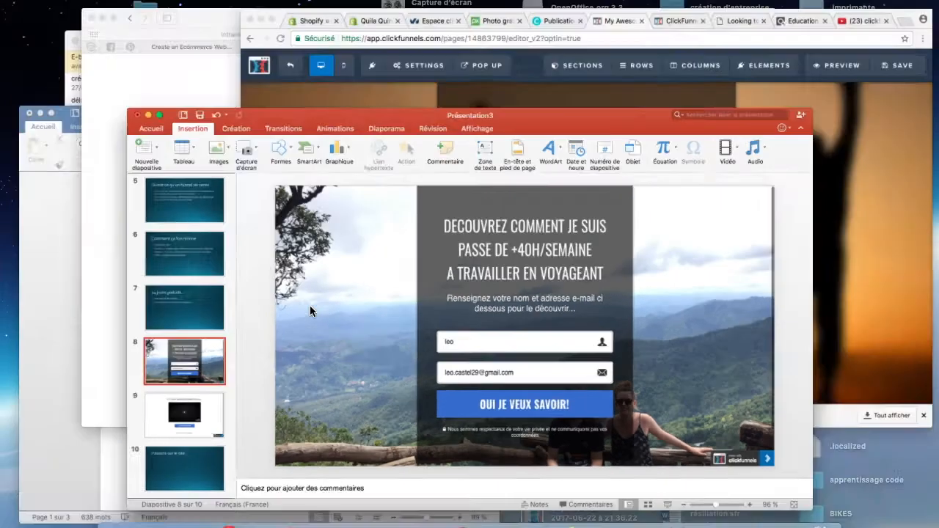
left_click(622, 194)
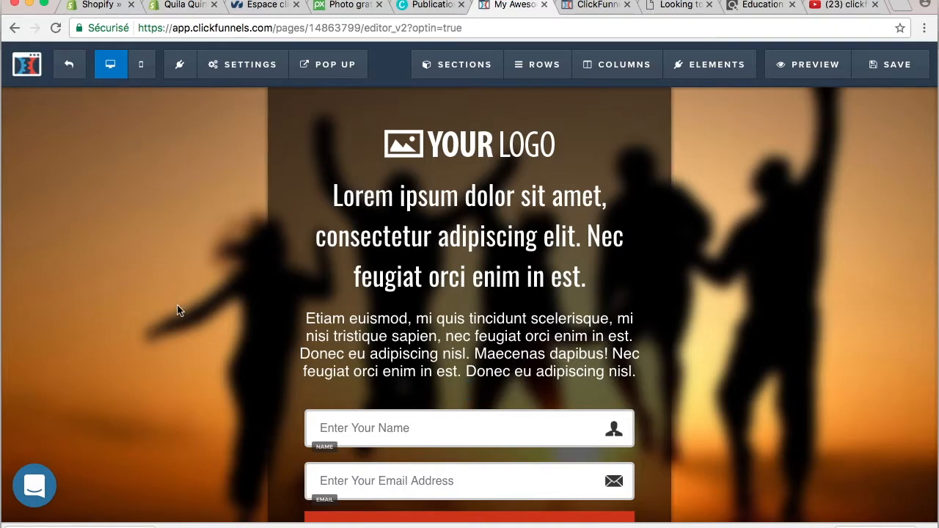
Delete the YOUR LOGO placeholder above the headline on the optin page
scroll(177, 310, "down", 2)
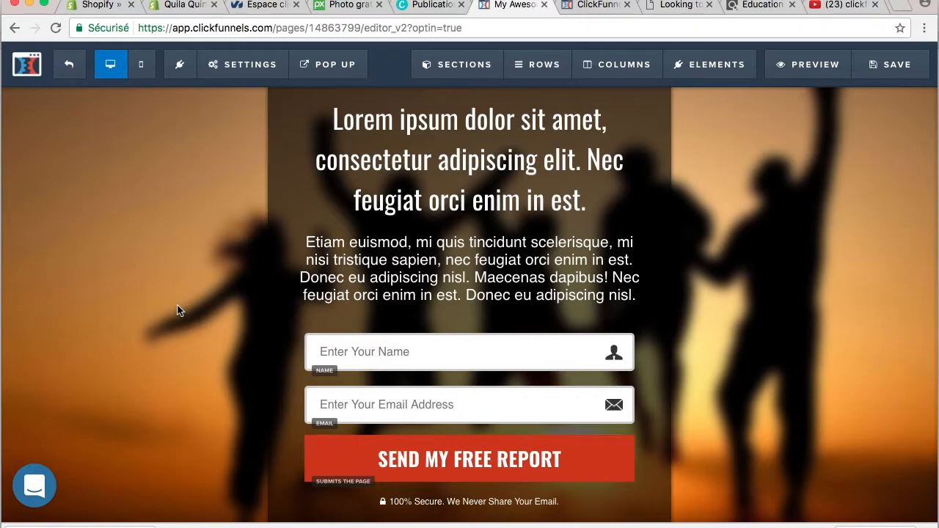
scroll(177, 309, "up", 2)
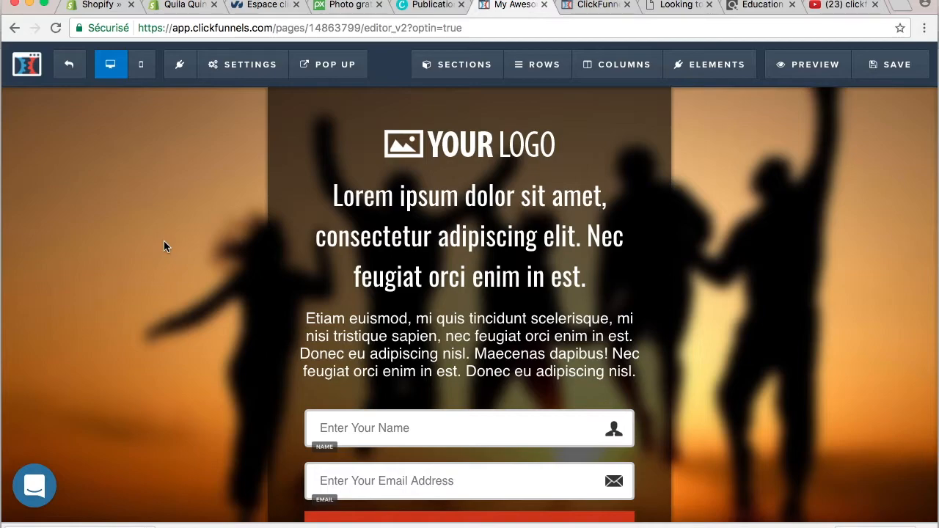
mouse_move(610, 150)
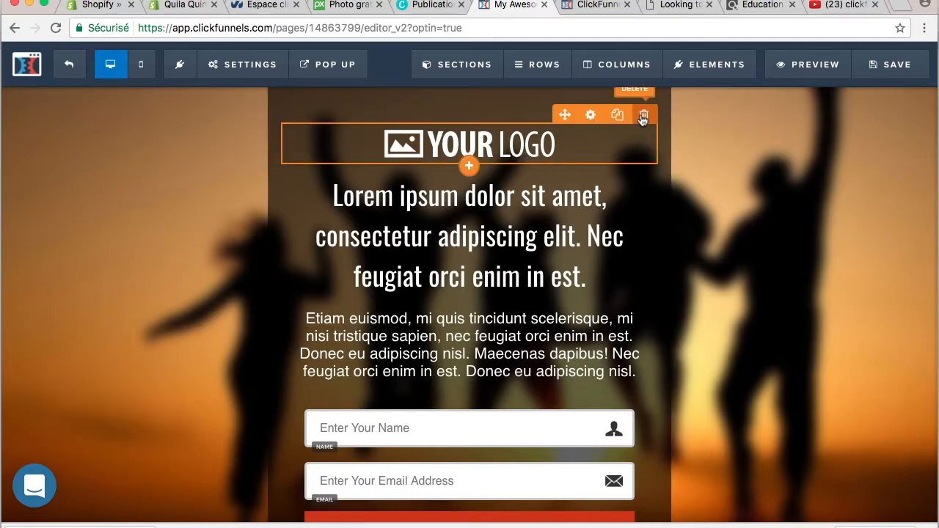
left_click(642, 119)
left_click(610, 116)
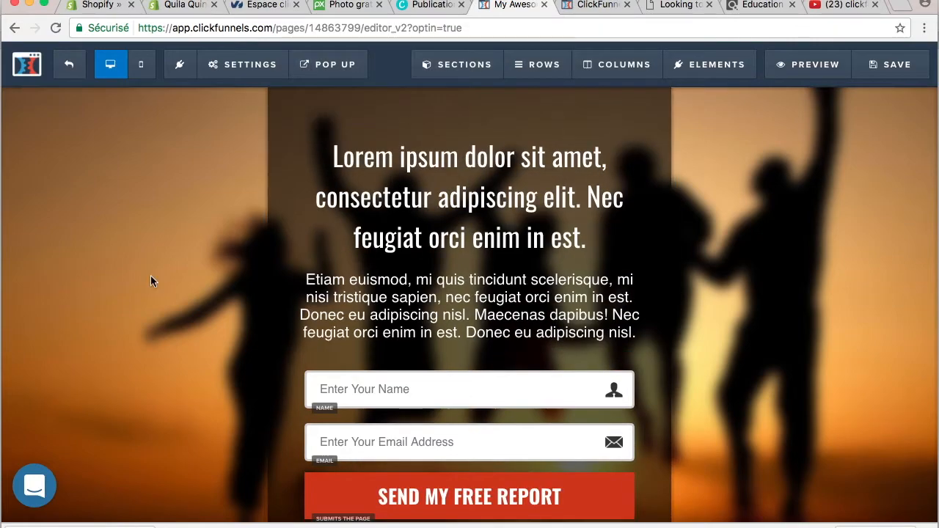
Clear all of the lorem ipsum placeholder text from the optin page's headline
scroll(175, 299, "down", 3)
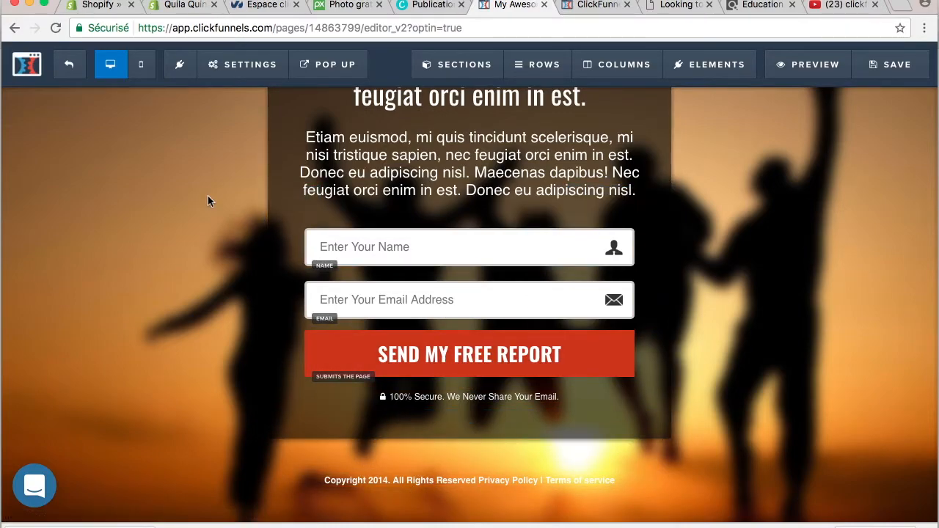
scroll(215, 303, "up", 3)
left_click(530, 201)
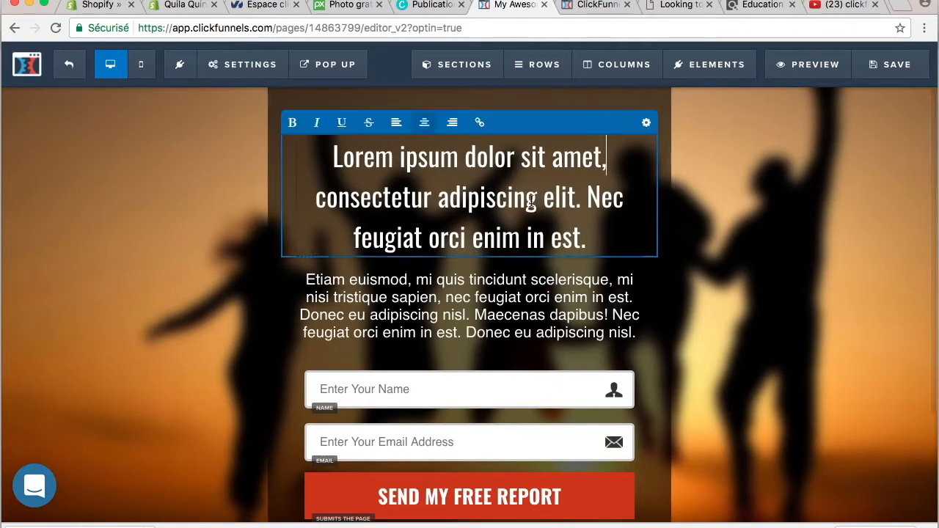
left_click_drag(592, 236, 342, 149)
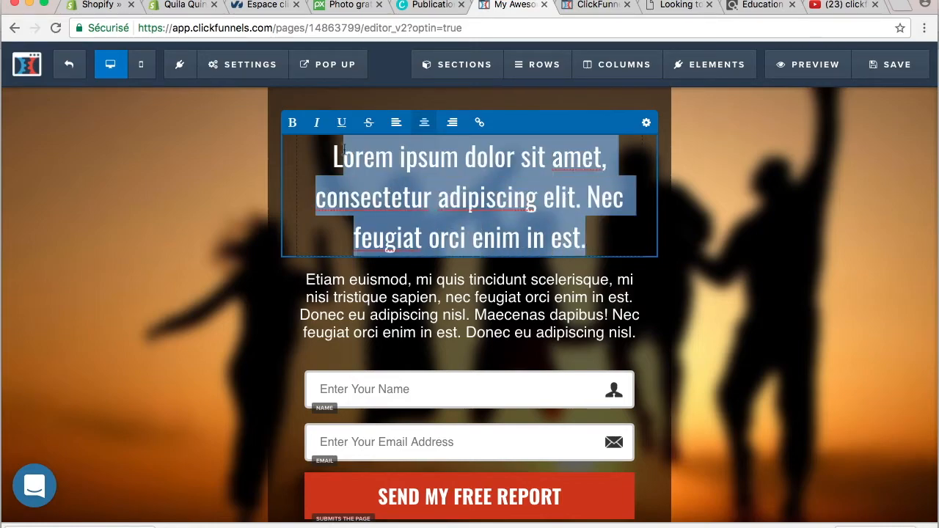
left_click_drag(592, 243, 328, 157)
type("VOICI")
key("BackSpace")
key("BackSpace")
key("BackSpace")
key("BackSpace")
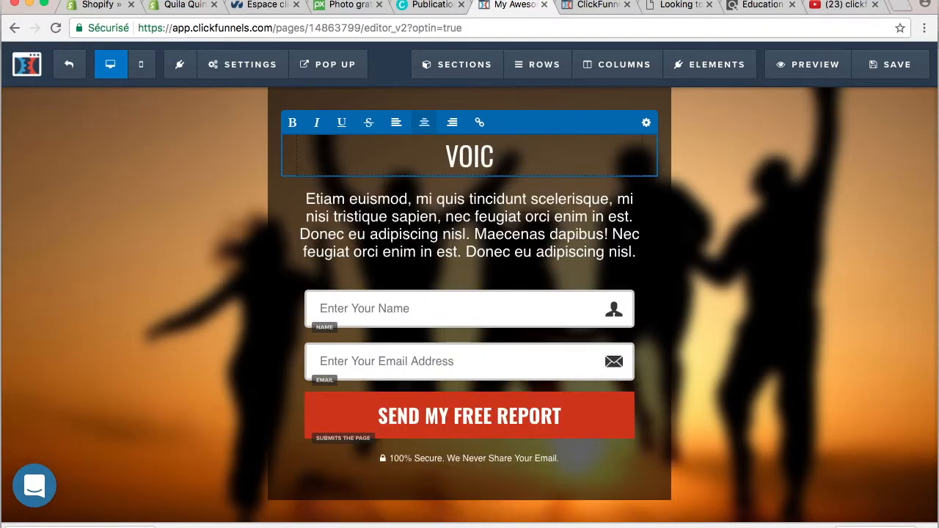
key("BackSpace")
Write the headline "DECOUVREZ COMMENT JE SUIS DEVENU INDEPENDANT FINANCIEREMENT EN 6 MOIS" in the emptied headline element
type("DECOUVR")
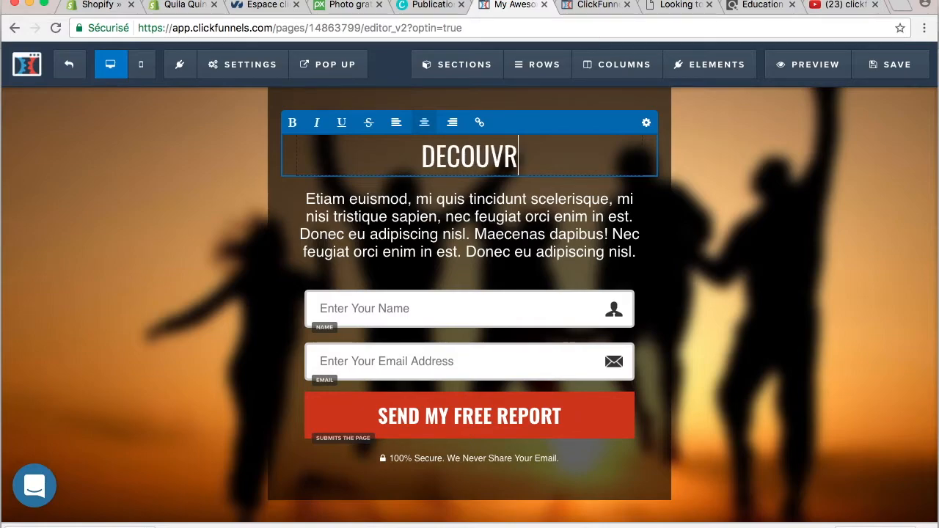
type("EZ C")
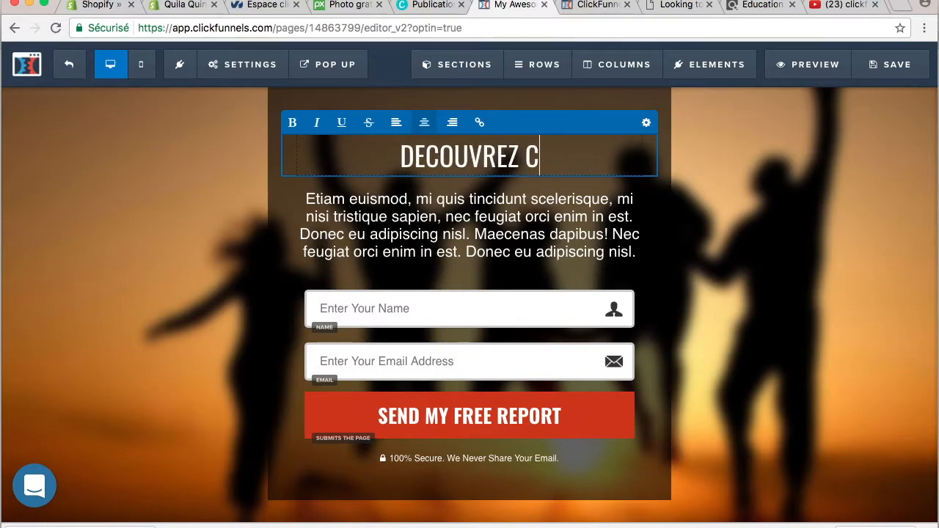
type("OMMENT JE SUIS")
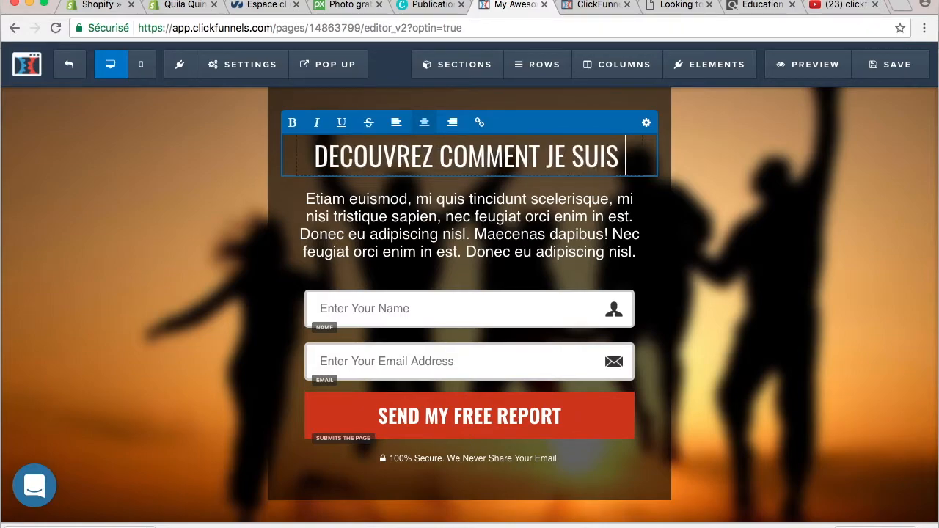
type(" DEVENU ")
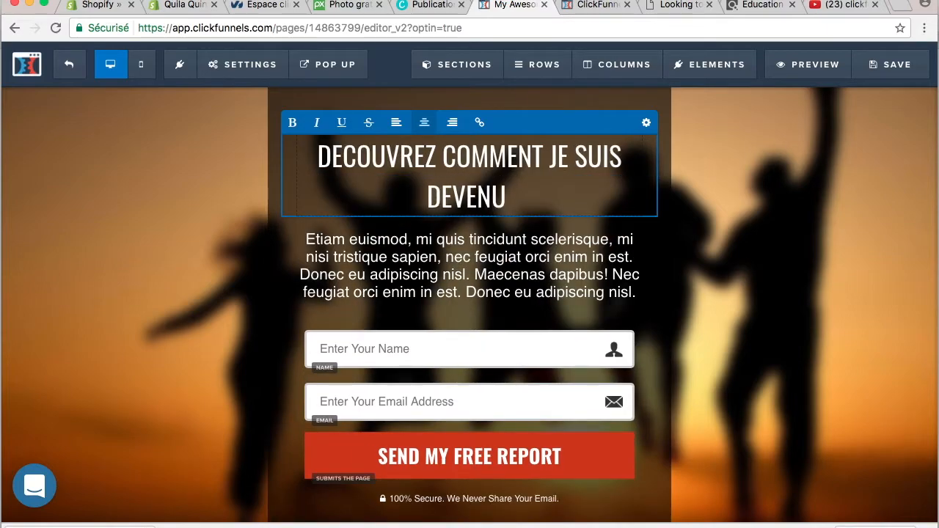
type("INDEPENDANT FININ")
key("BackSpace")
key("BackSpace")
type("ANCIER")
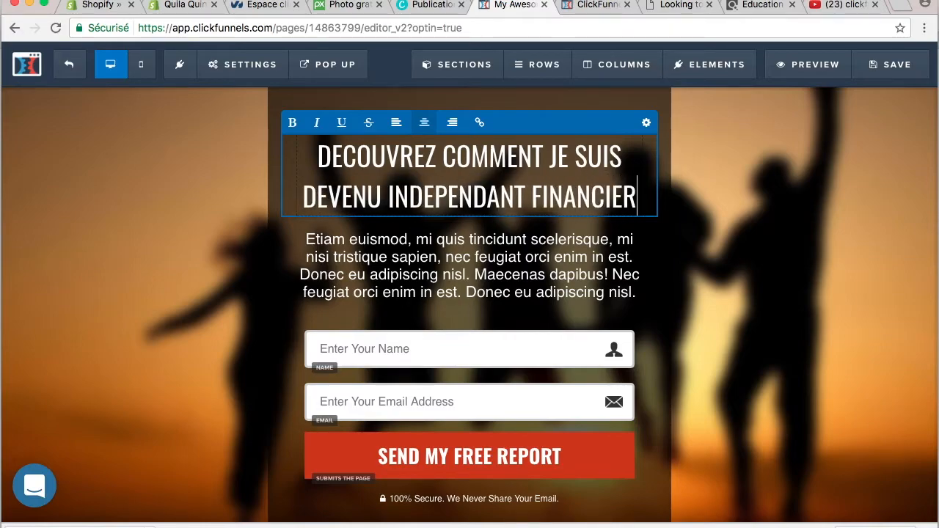
type("EMENT EN 6 MOIS")
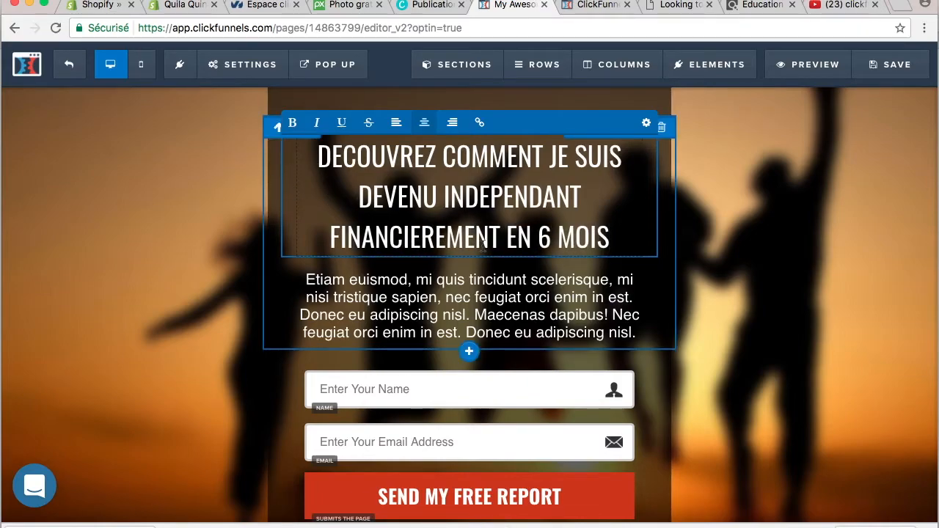
Replace the placeholder paragraph below the headline with "Entrez votre nom et adresse email ci dessous pour le decouvrir."
left_click(553, 313)
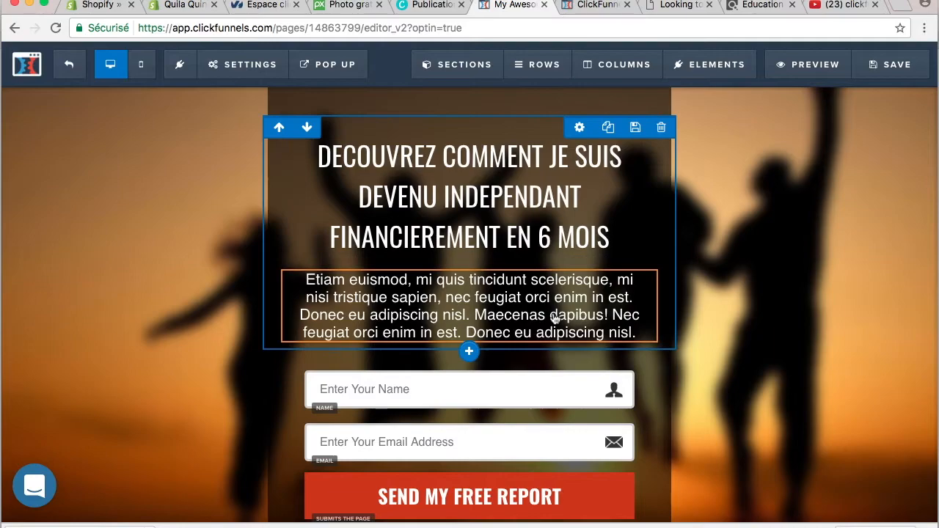
left_click(647, 334)
left_click_drag(637, 334, 292, 281)
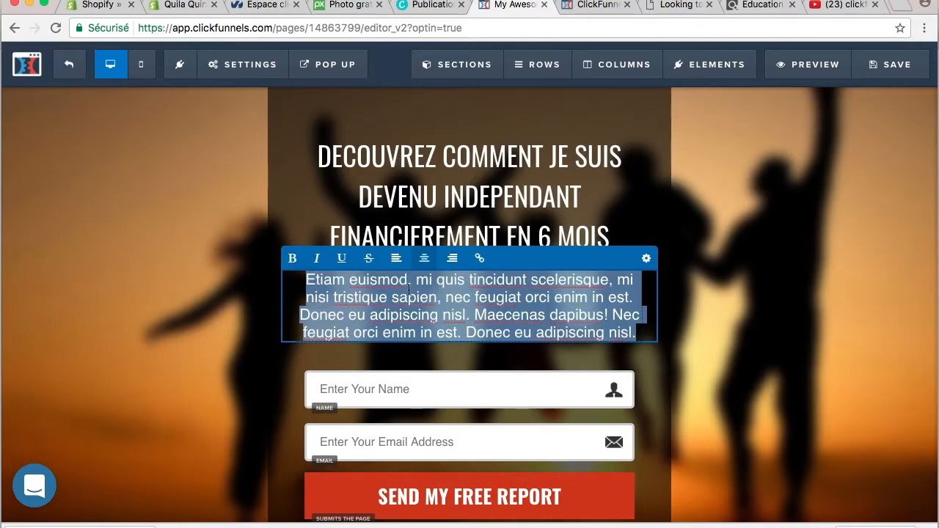
type("Entrez vo")
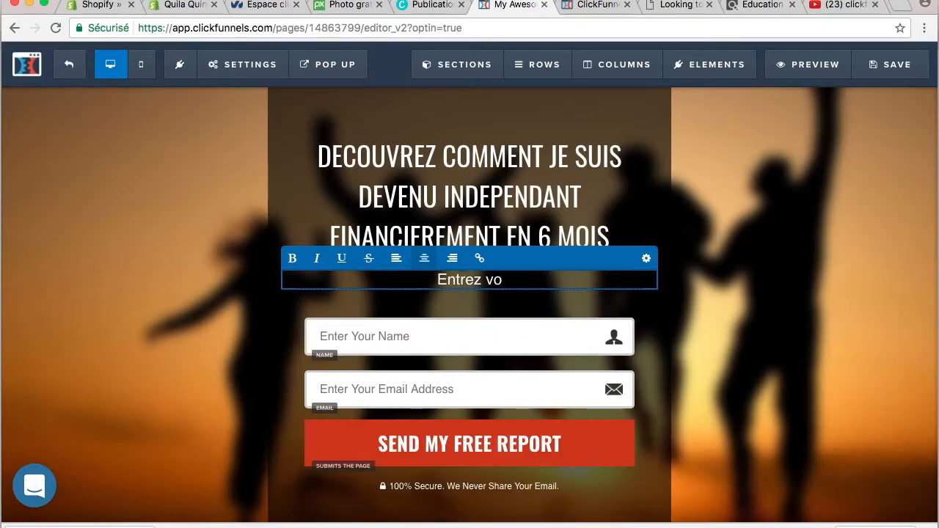
type("tre n")
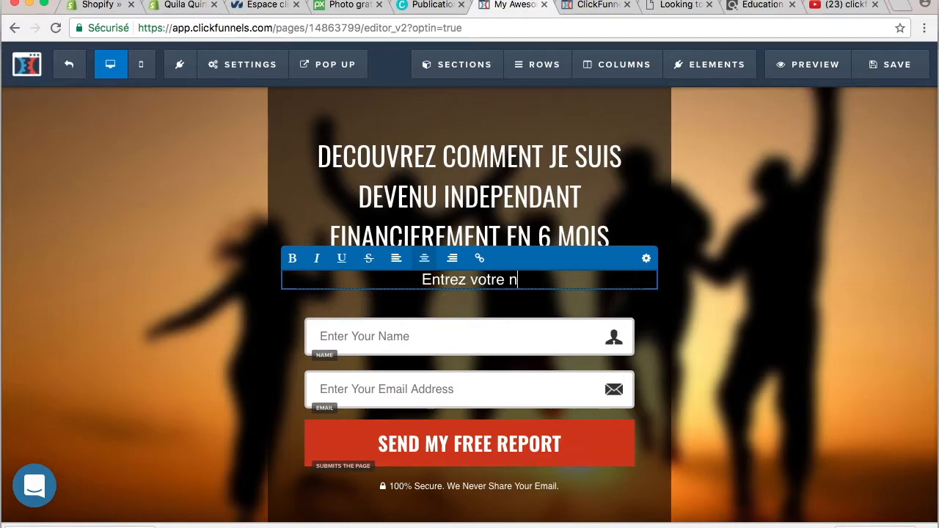
type("om et pr")
key("BackSpace")
key("BackSpace")
key("BackSpace")
key("BackSpace")
type("t")
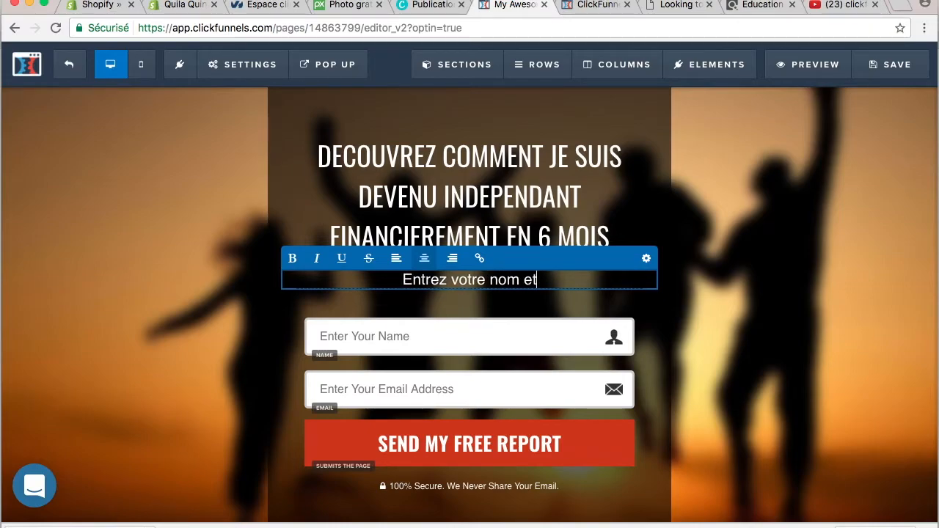
type(" adresse")
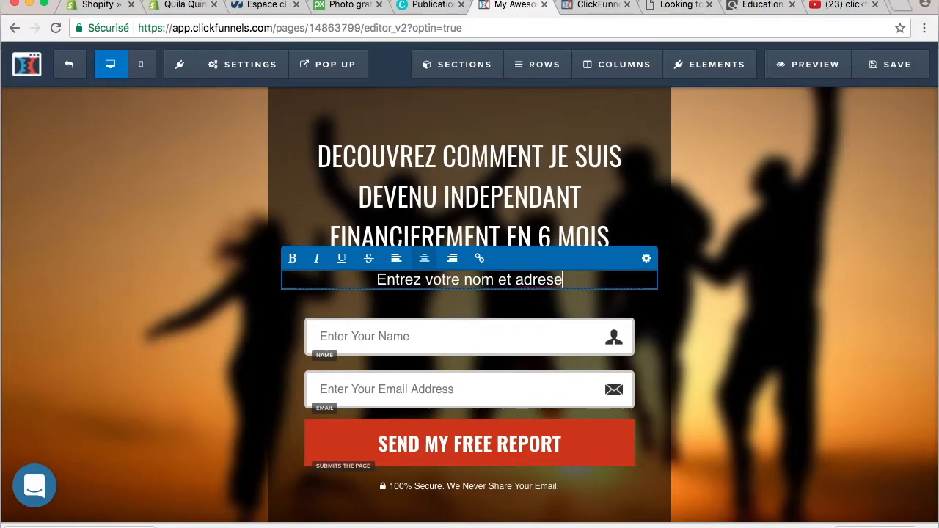
type(" email ci dessous")
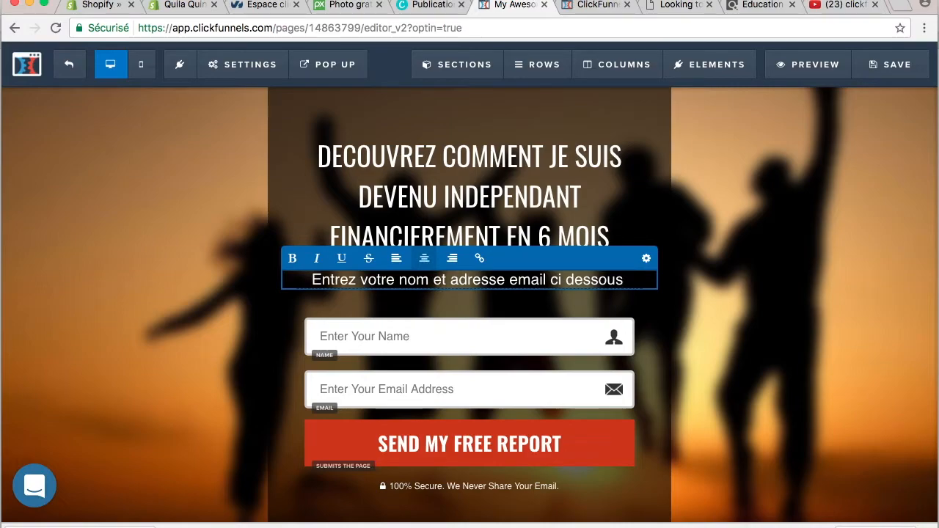
type(" pour le decouvrir")
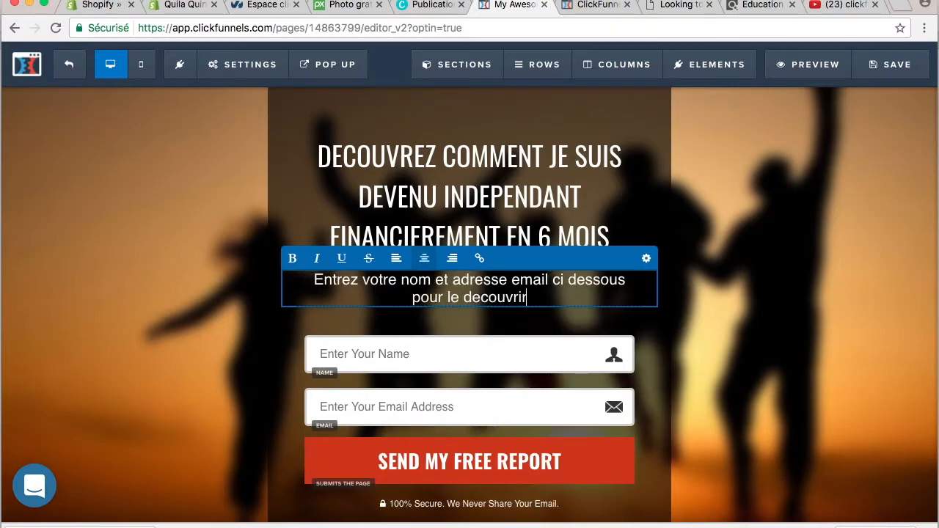
type(".")
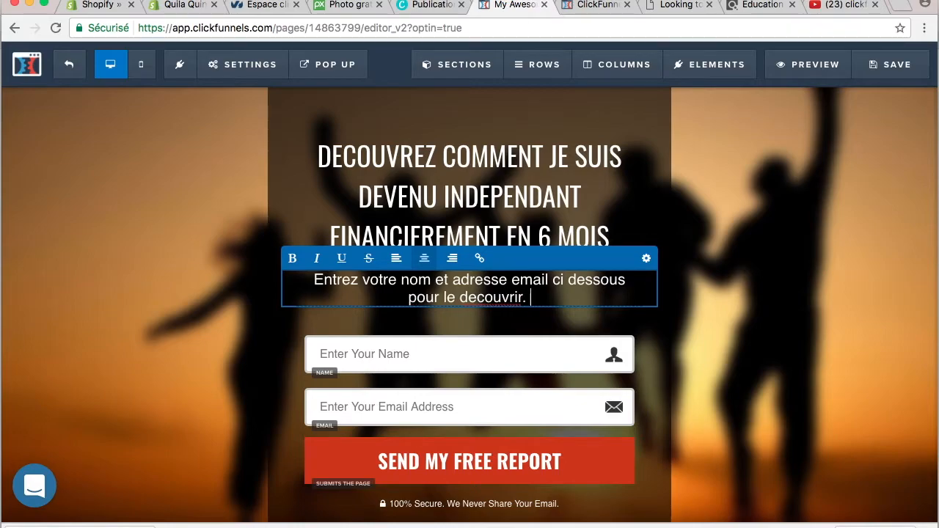
Correct the last word of the paragraph to "découvrir" and end the sentence with an ellipsis
left_click(469, 295)
key("Delete")
type("é")
key("BackSpace")
type("..")
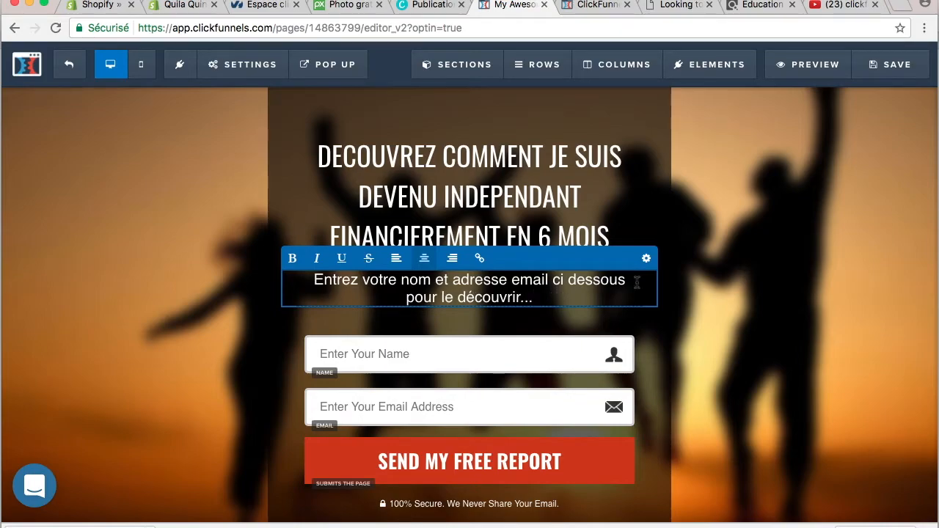
left_click(697, 311)
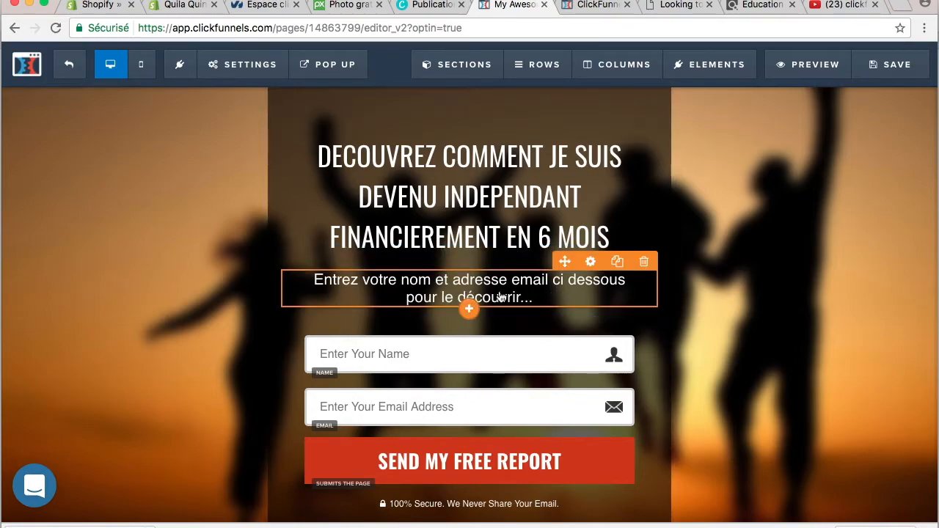
Set the name field's placeholder text to "Nom" and close its settings
left_click(485, 366)
left_click_drag(866, 268, 770, 266)
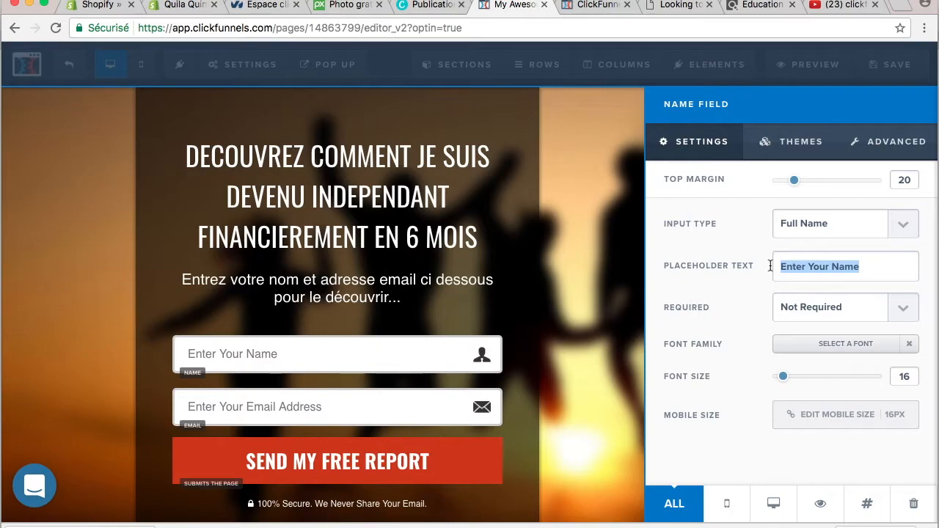
type("Nom")
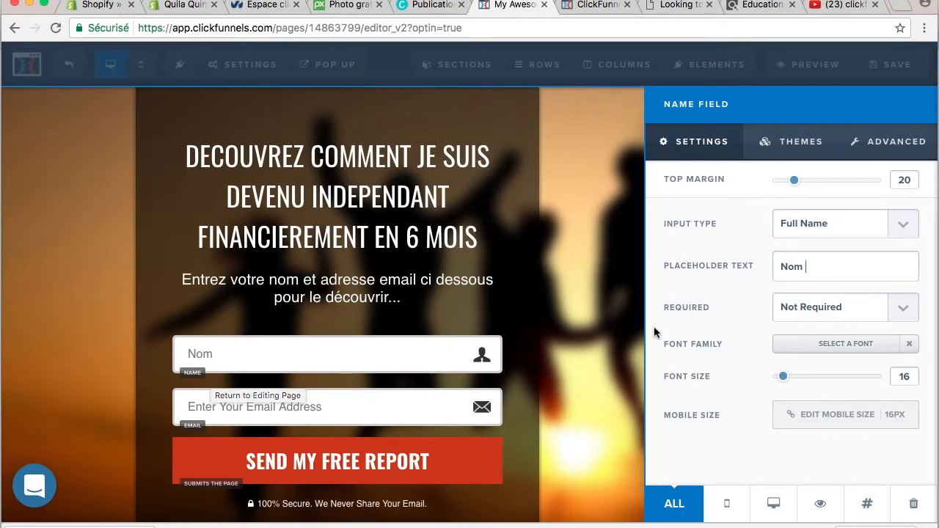
left_click(321, 411)
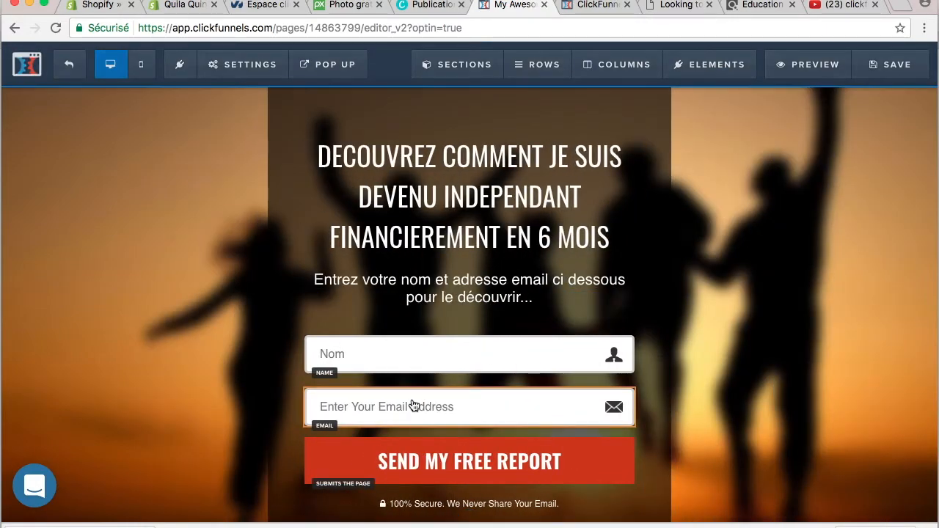
Set the email field's placeholder text to "E-mail" and close its settings
left_click(413, 404)
left_click_drag(894, 267, 730, 269)
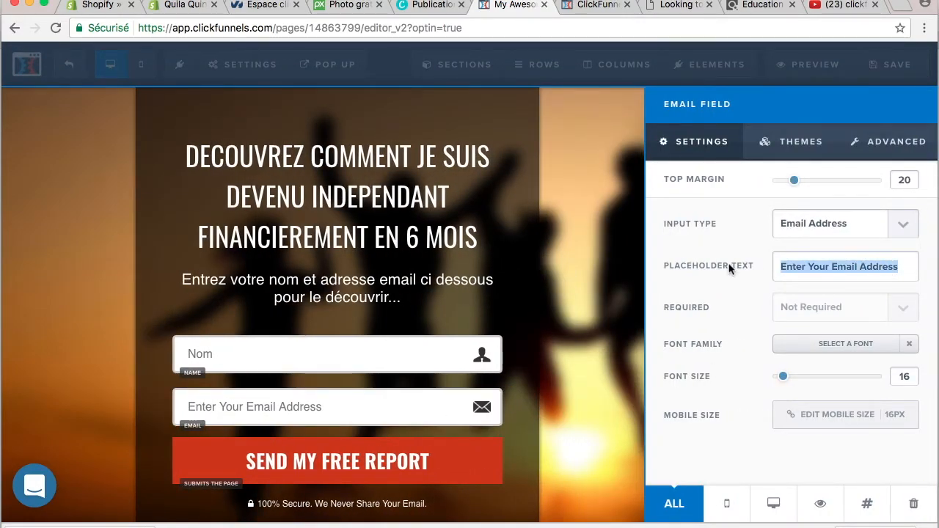
type("E-mail")
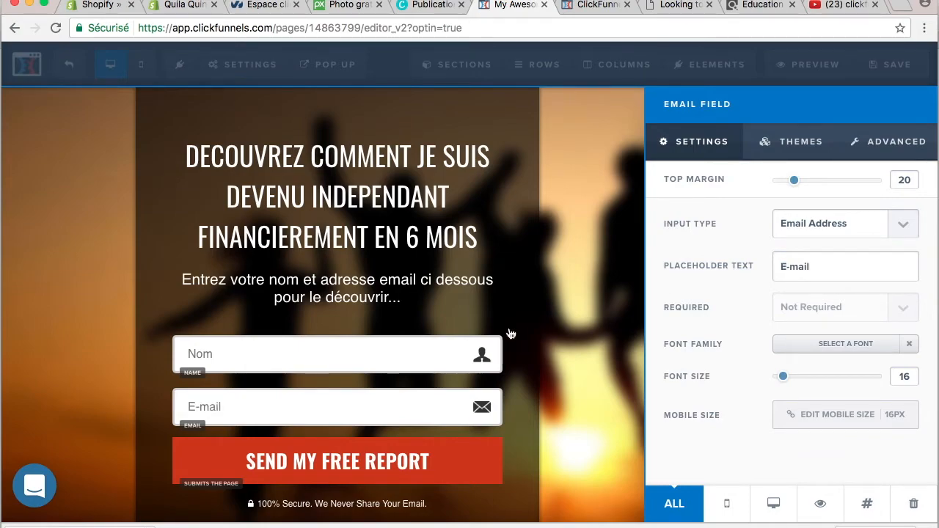
left_click(369, 396)
scroll(369, 399, "down", 3)
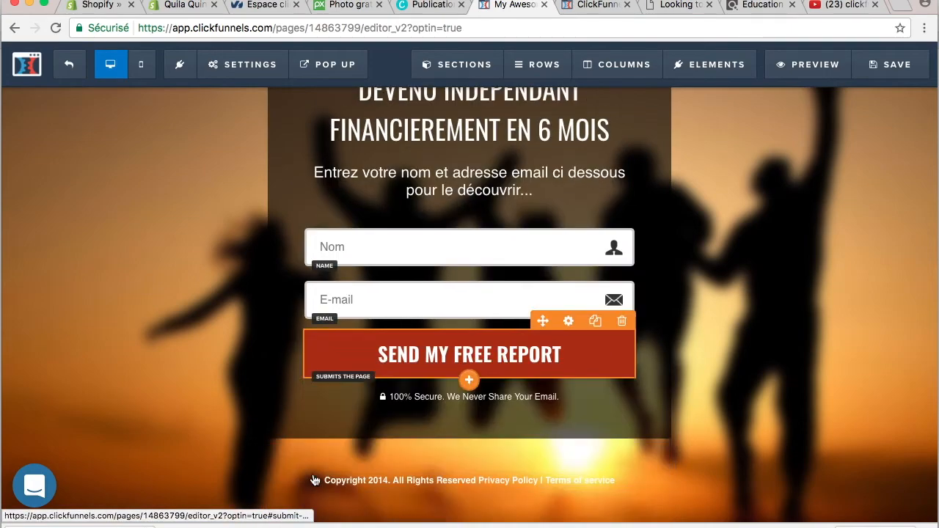
Set the submit button's text to "OUI JE VEUX SAVOIR!" and close its settings
left_click(508, 353)
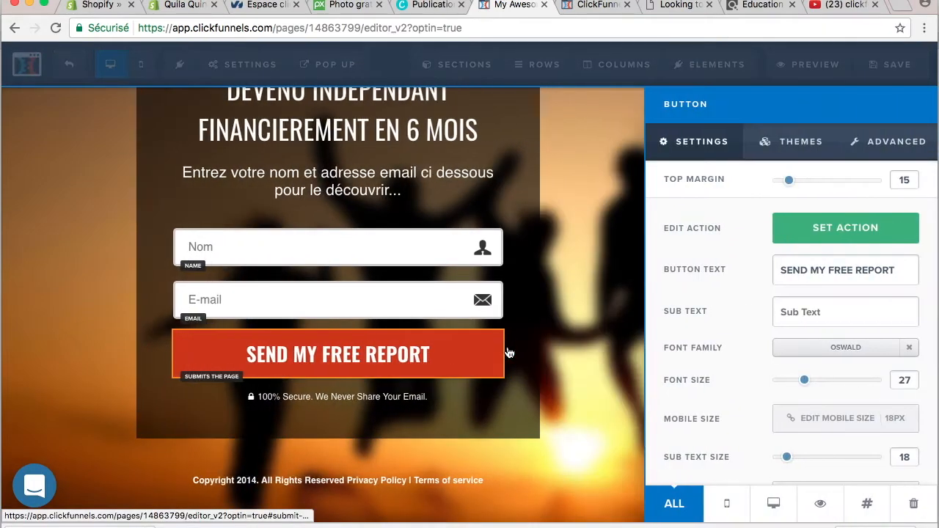
left_click_drag(908, 269, 760, 271)
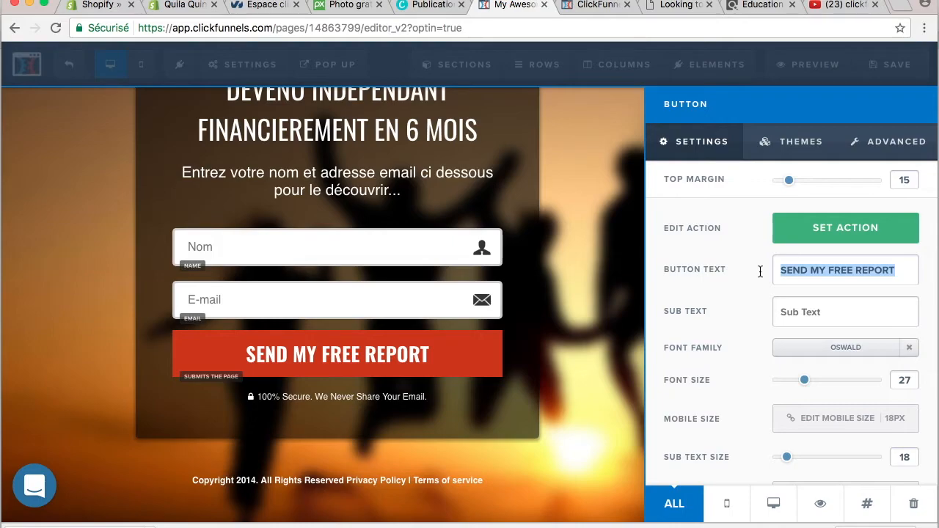
type("OUi")
key("BackSpace")
type("I JE VEUX SAVOIR")
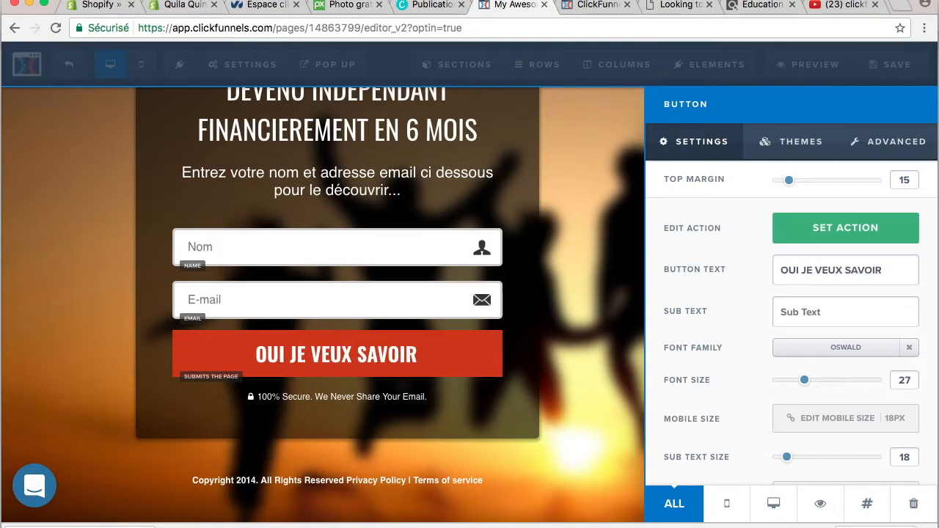
type("!")
left_click(554, 359)
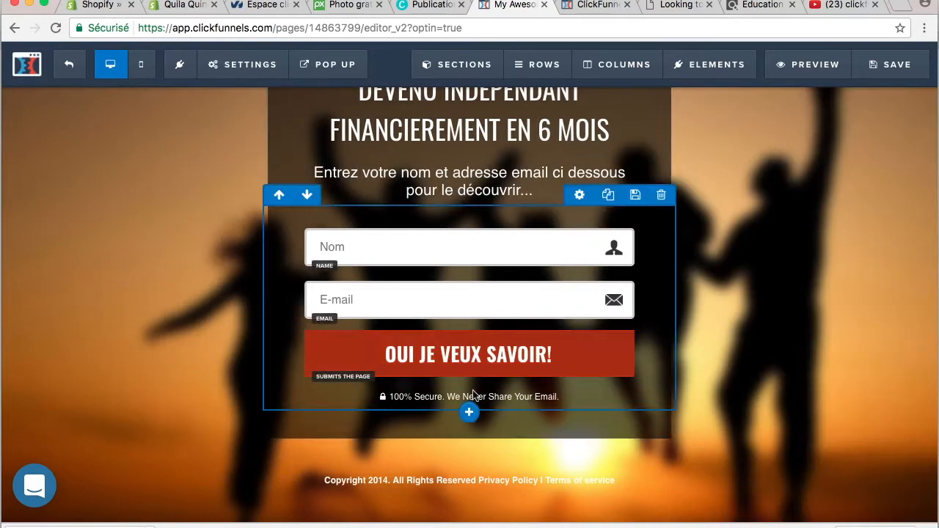
Change the security note below the submit button to read "100% sécurisé."
left_click(496, 401)
left_click_drag(565, 396, 415, 397)
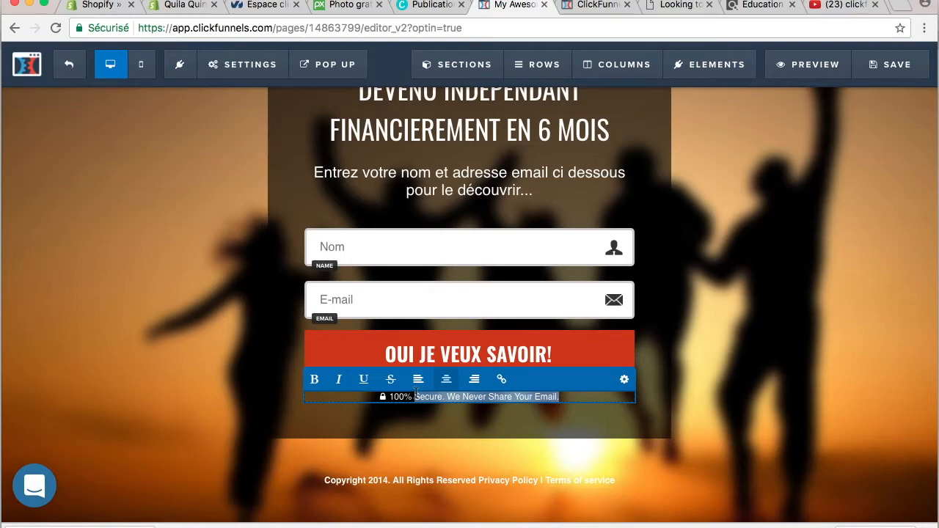
type("sécuri")
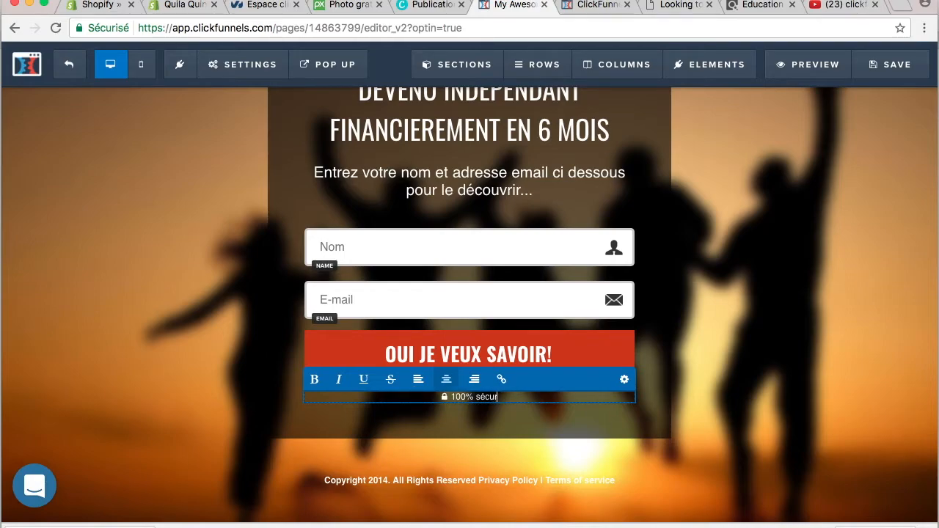
type("sé.")
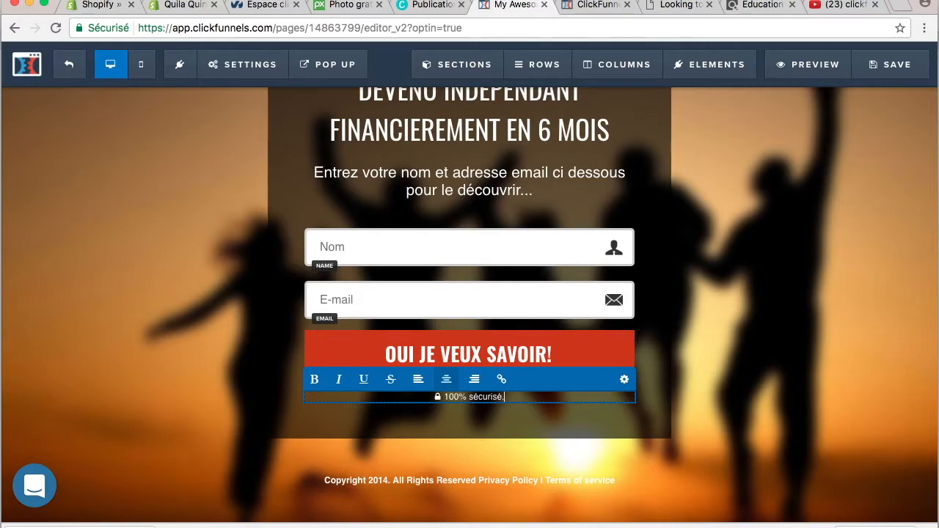
left_click(444, 426)
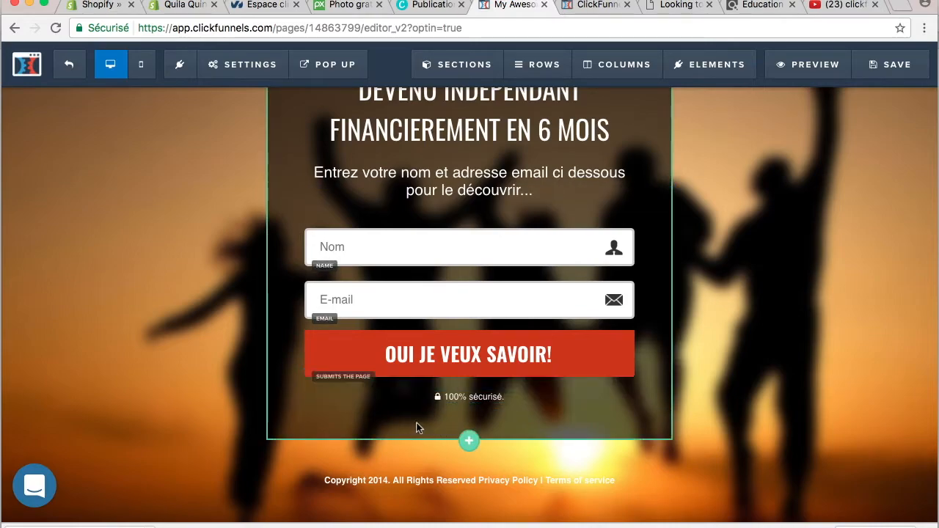
Change the footer's copyright year to 2017 and replace the rest of the line with "Tous droits réservés."
left_click(394, 484)
key("BackSpace")
type("7")
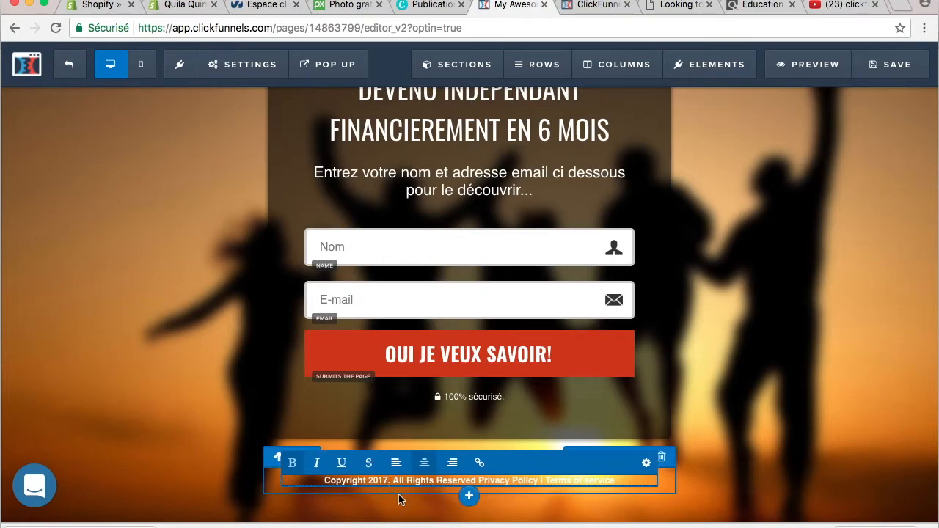
triple_click(616, 480)
left_click_drag(395, 480, 615, 481)
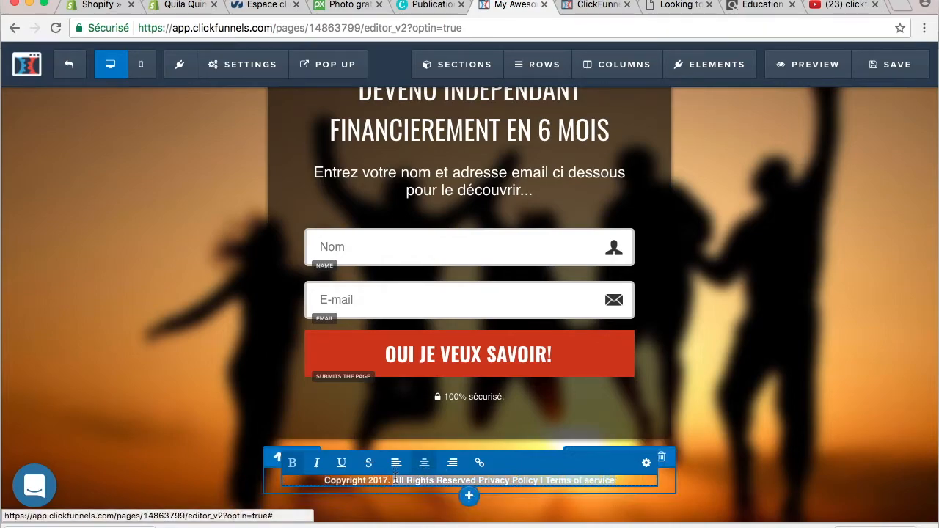
type("Tous droits réservés.")
left_click(187, 341)
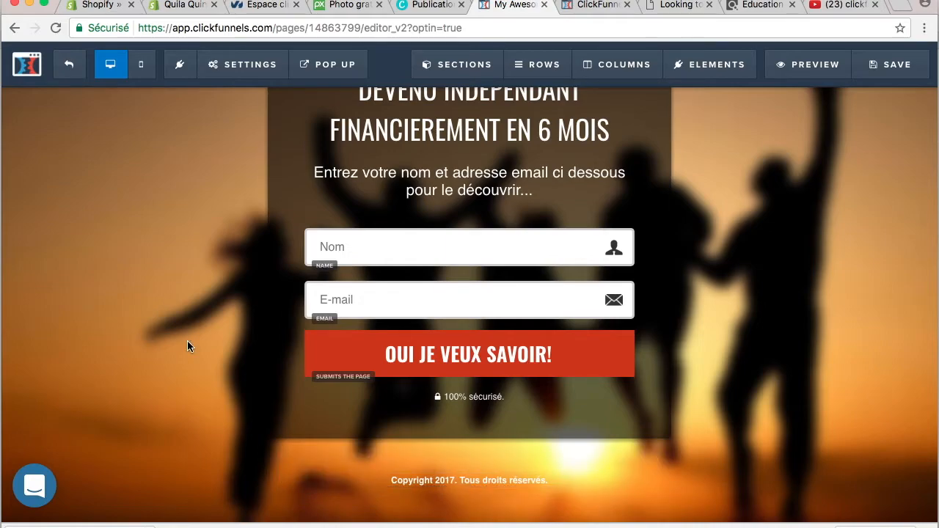
Reduce the submit button's font size to 24
scroll(187, 345, "up", 2)
left_click(610, 394)
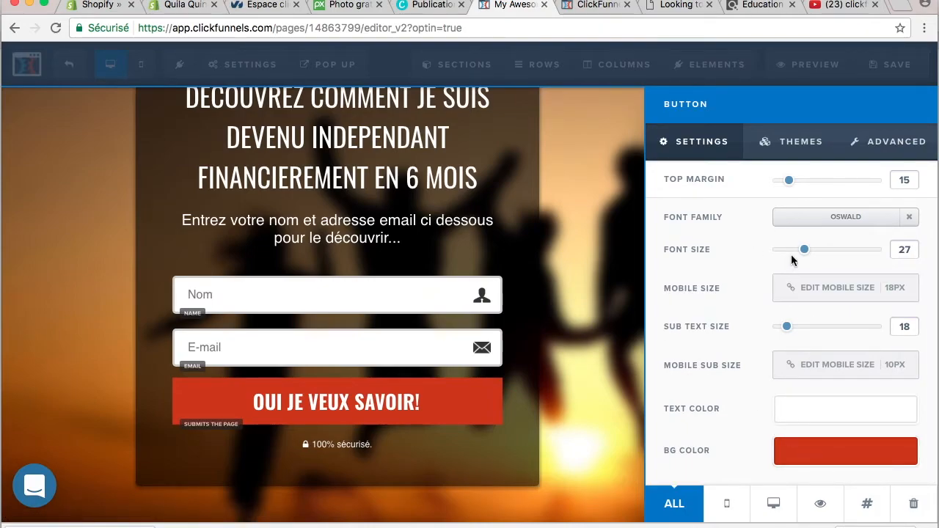
mouse_move(800, 255)
left_mouse_down()
mouse_move(774, 250)
mouse_move(802, 257)
left_mouse_up()
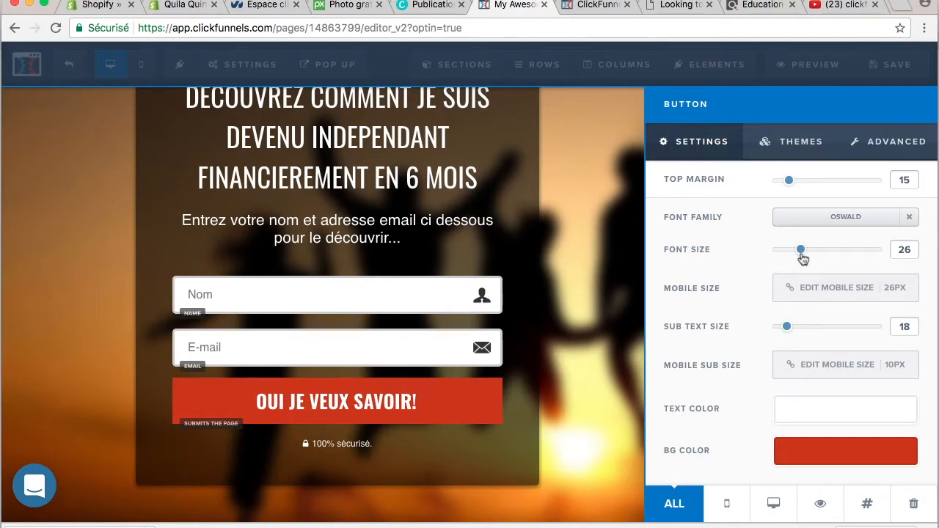
left_click_drag(802, 257, 797, 253)
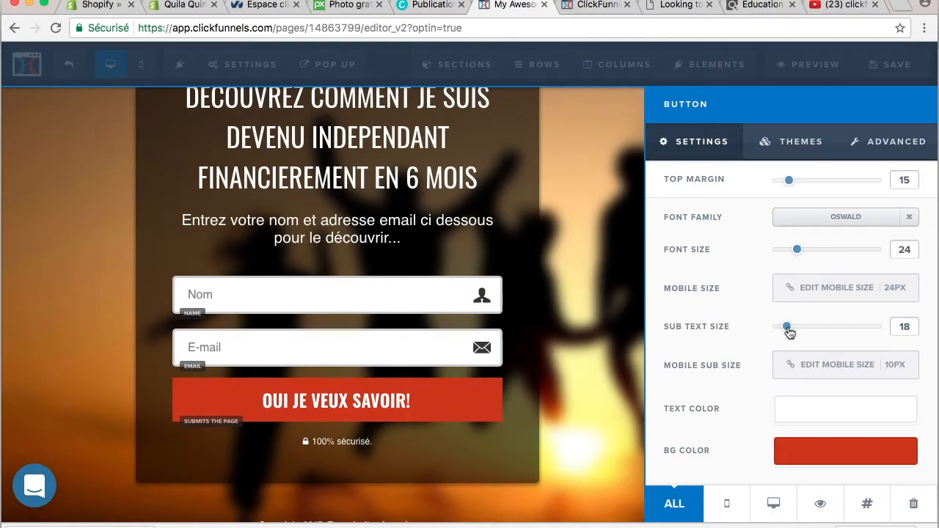
Set the submit button's background colour to the recently used blue #366ccc and close its settings
left_click(843, 458)
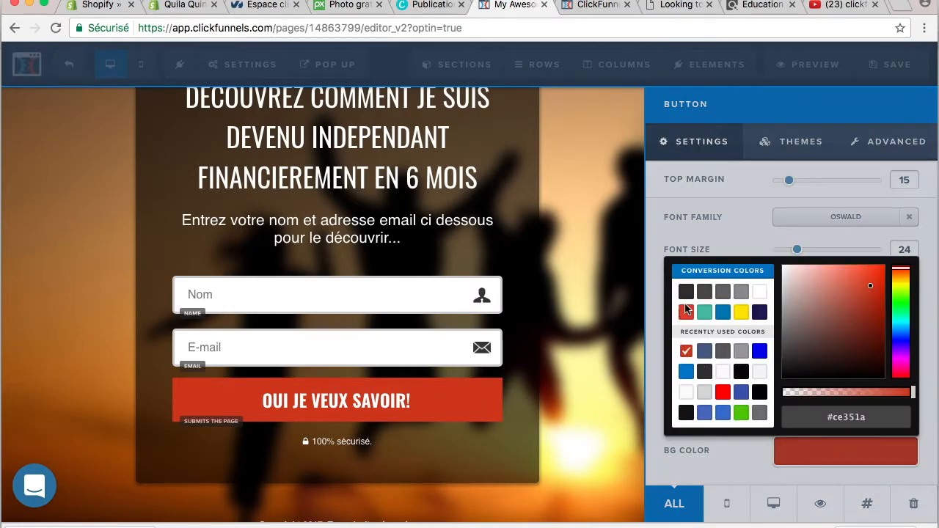
left_click(722, 414)
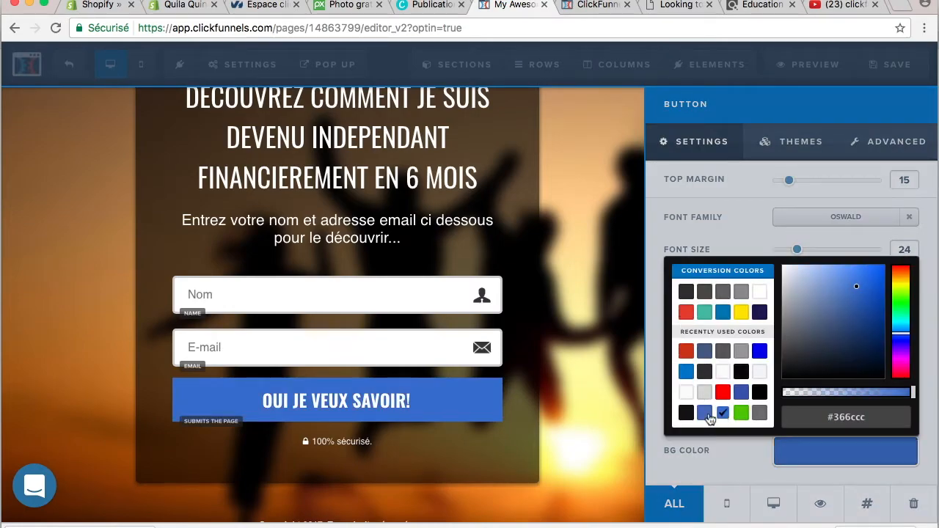
left_click(594, 346)
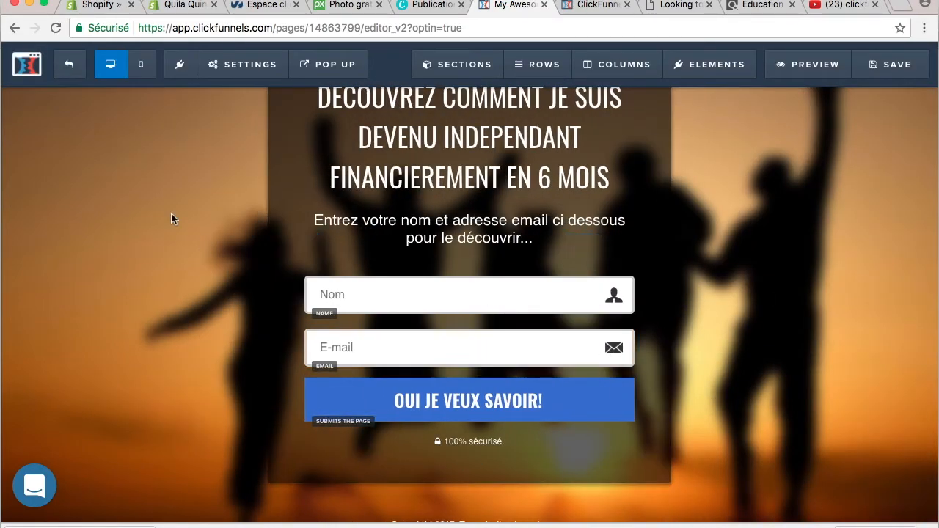
scroll(171, 213, "up", 2)
scroll(171, 213, "down", 2)
scroll(171, 219, "down", 1)
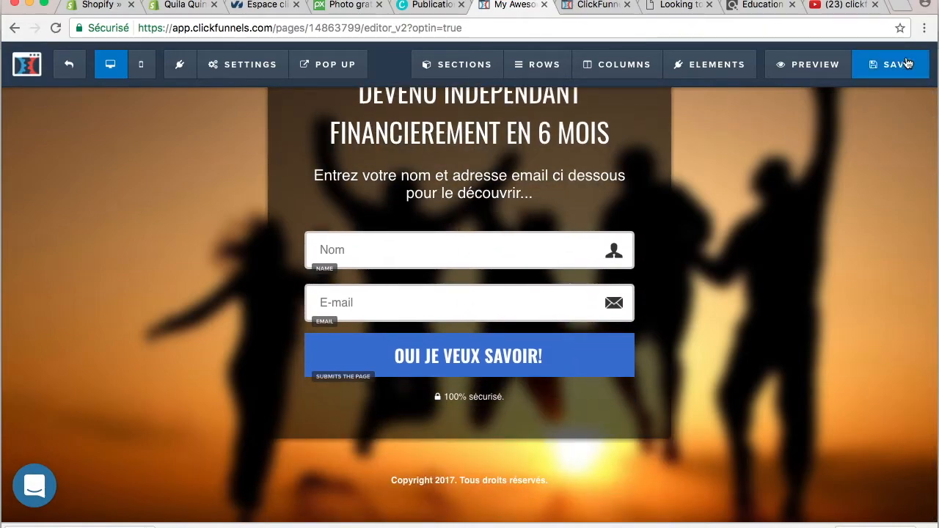
Examine the page's tracking code window with its header and footer code areas, and close it
left_click(250, 74)
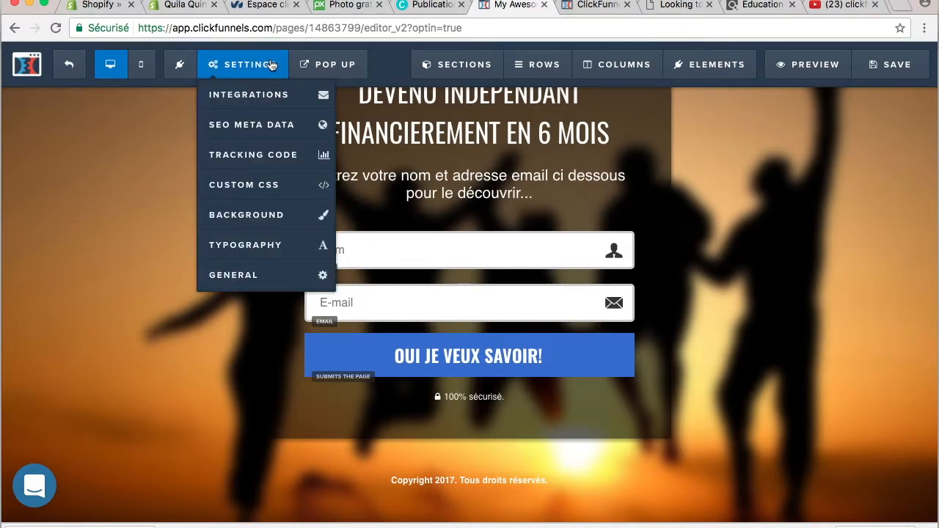
left_click(262, 165)
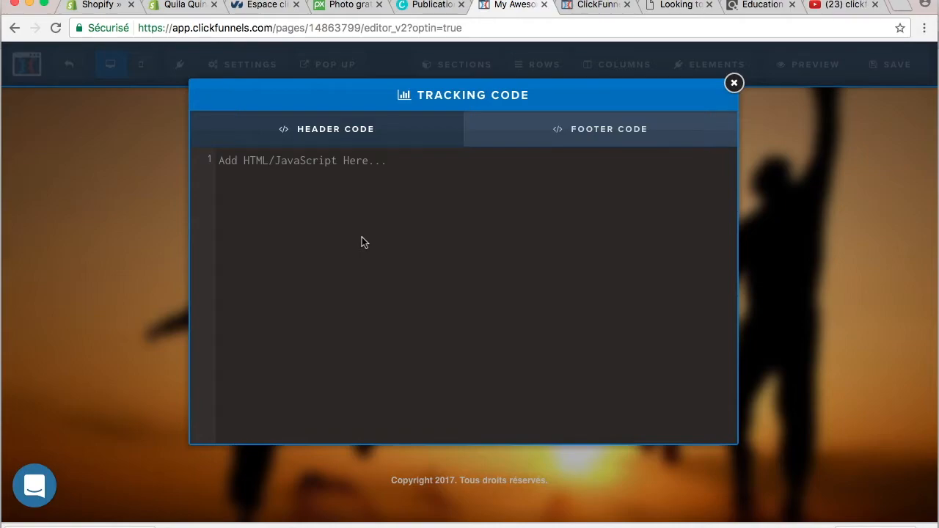
left_click(734, 84)
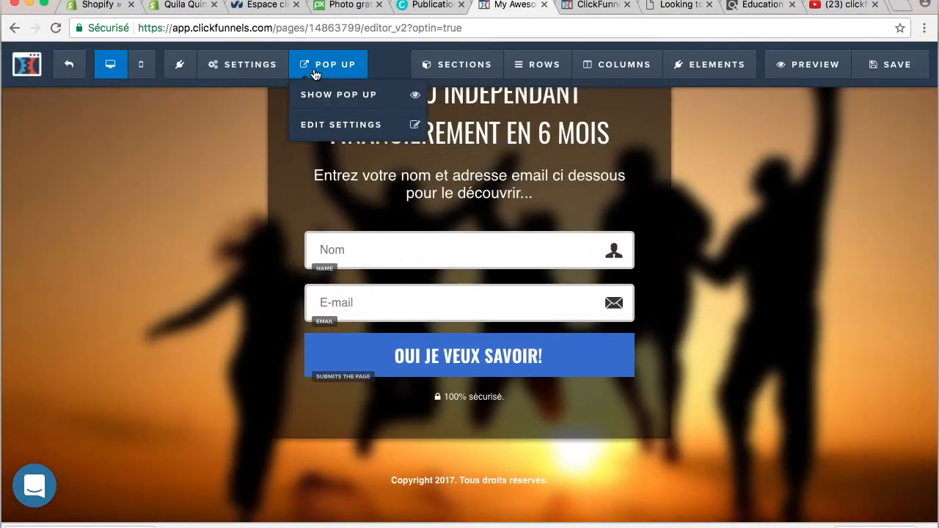
mouse_move(248, 64)
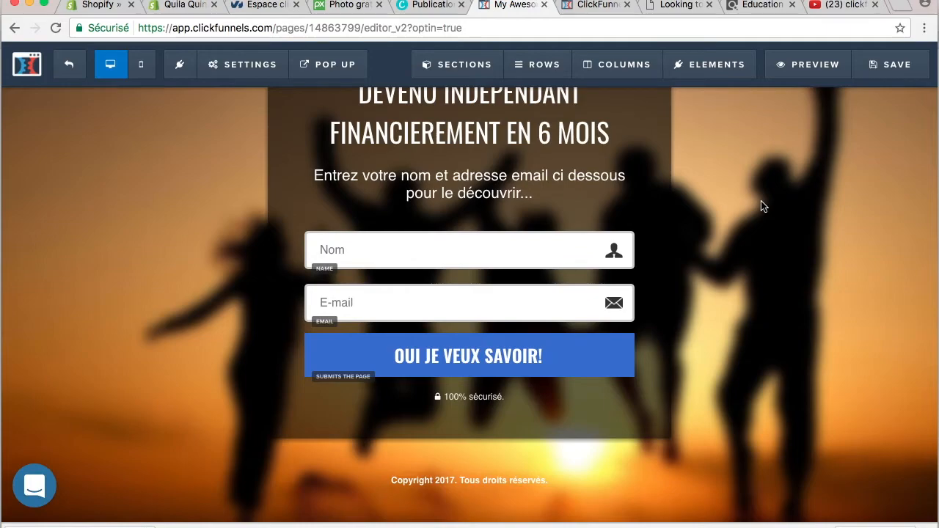
mouse_move(283, 77)
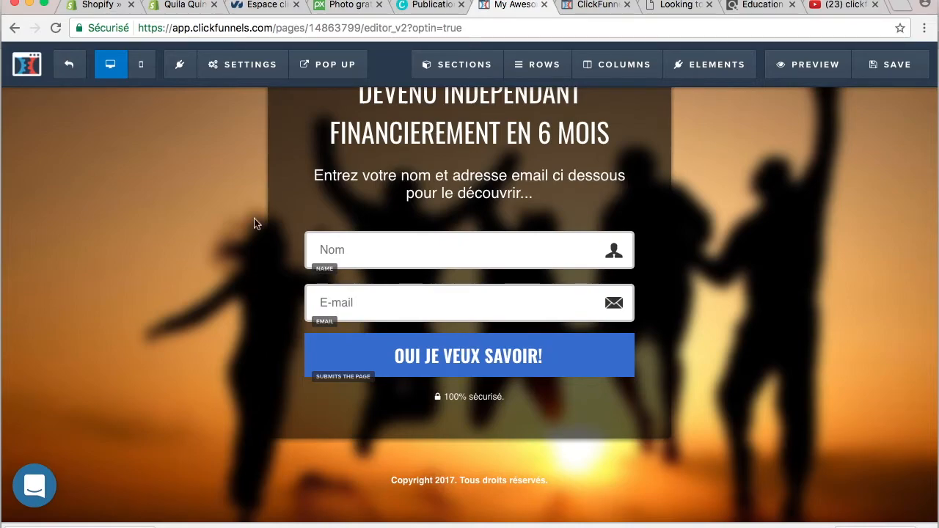
left_click(250, 64)
left_click(224, 59)
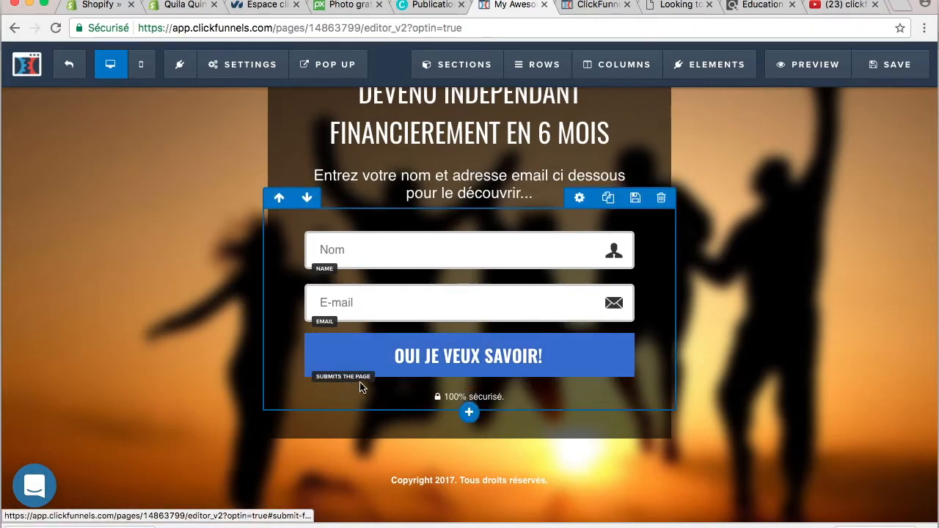
Review the available actions for the submit button and close its settings
left_click(591, 363)
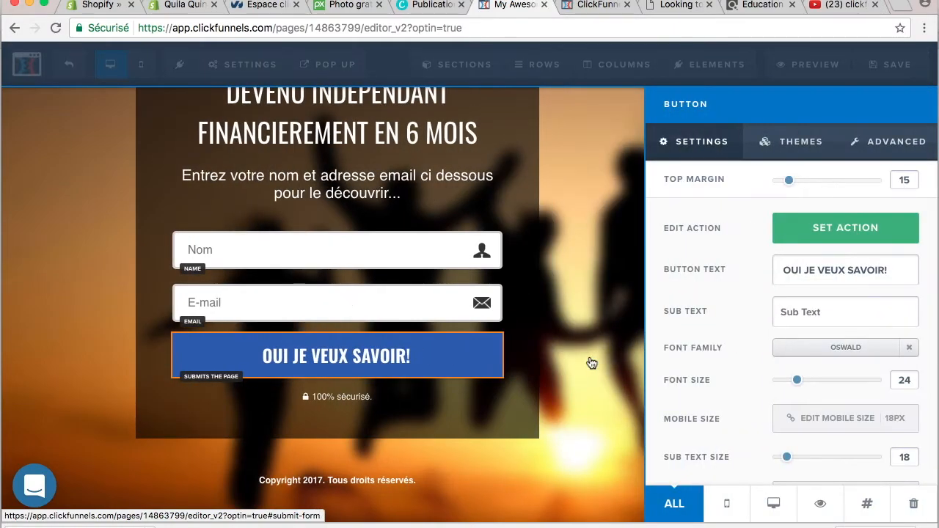
left_click(857, 231)
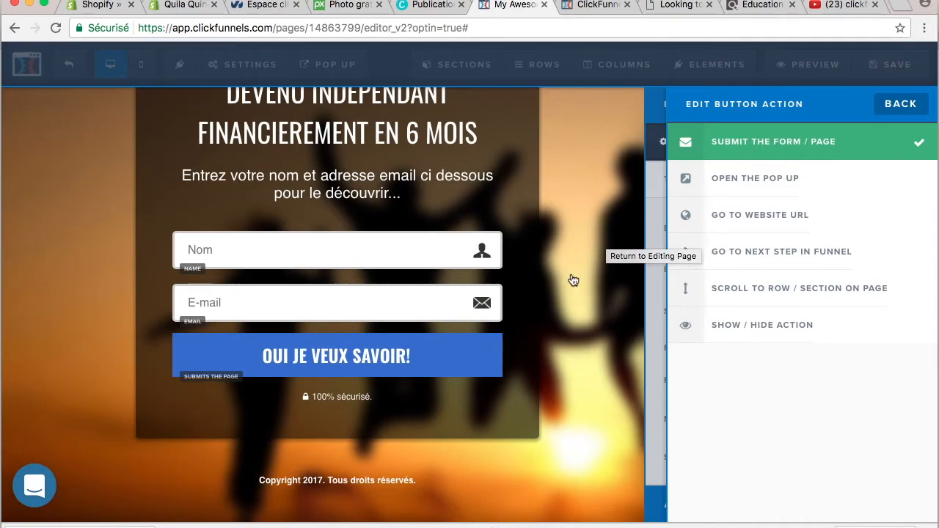
left_click(608, 243)
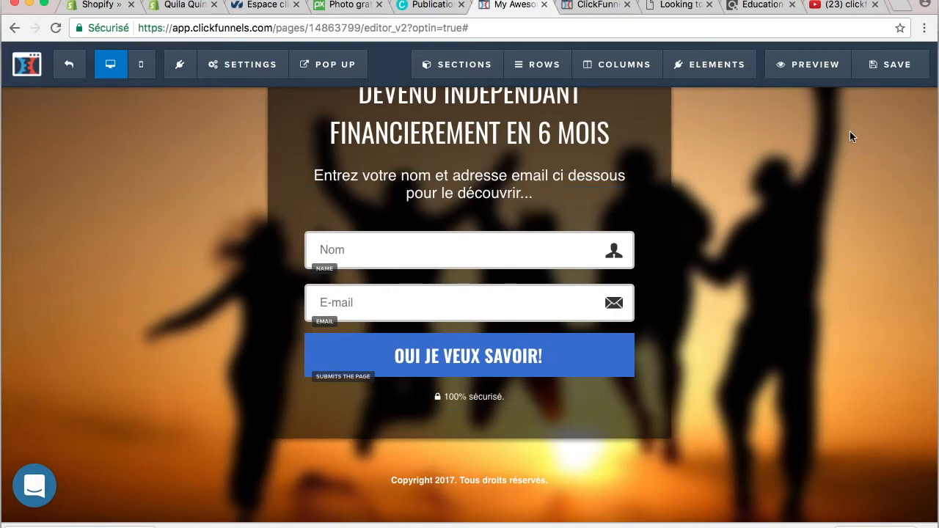
Save the optin page with "test youtube" as its SEO title
left_click(888, 66)
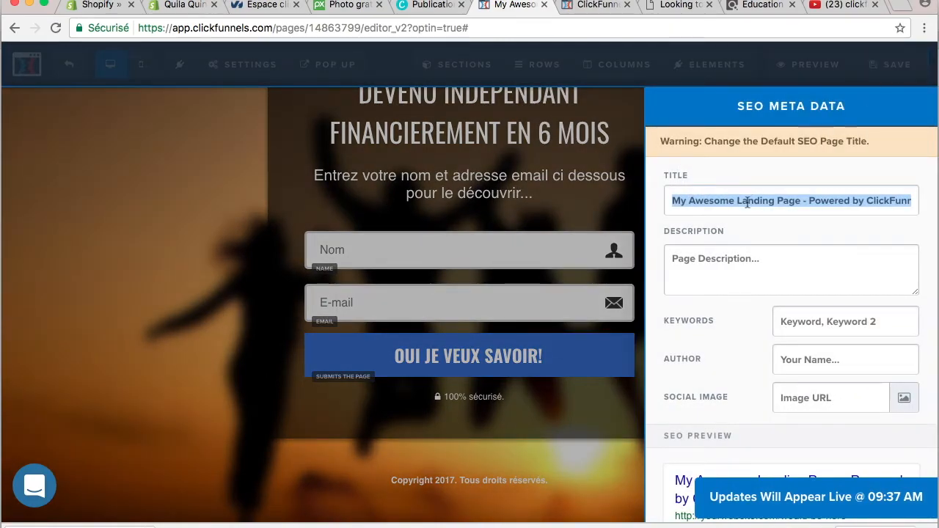
type("test youtube")
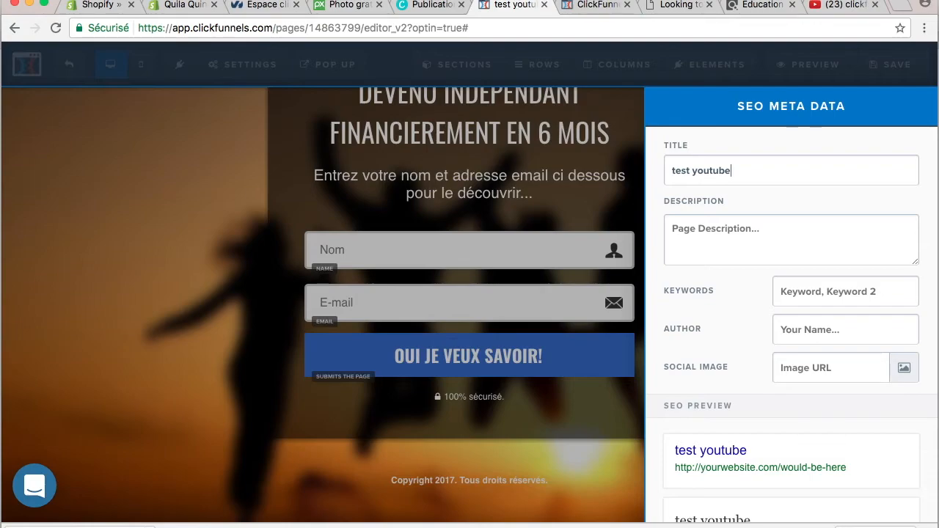
left_click(170, 228)
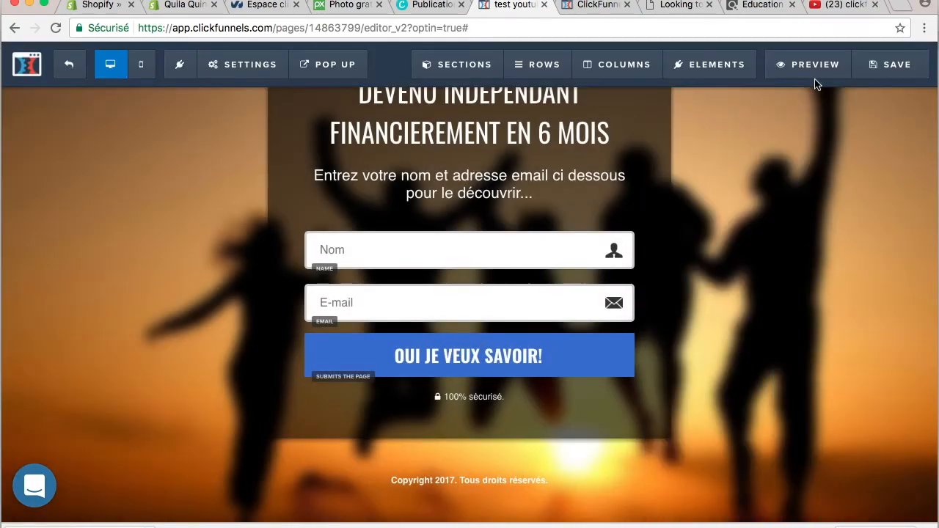
left_click(883, 66)
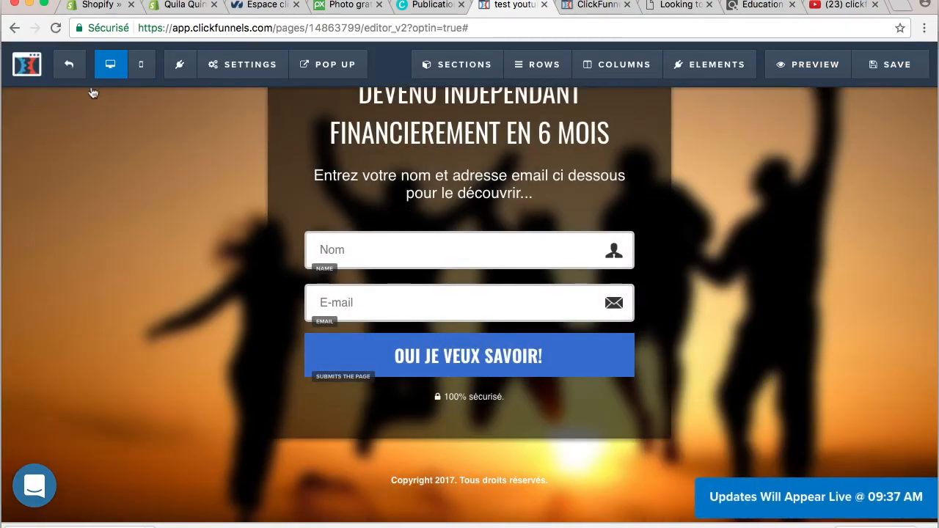
Return to the funnel's steps and open the Thank You page for editing
left_click(69, 68)
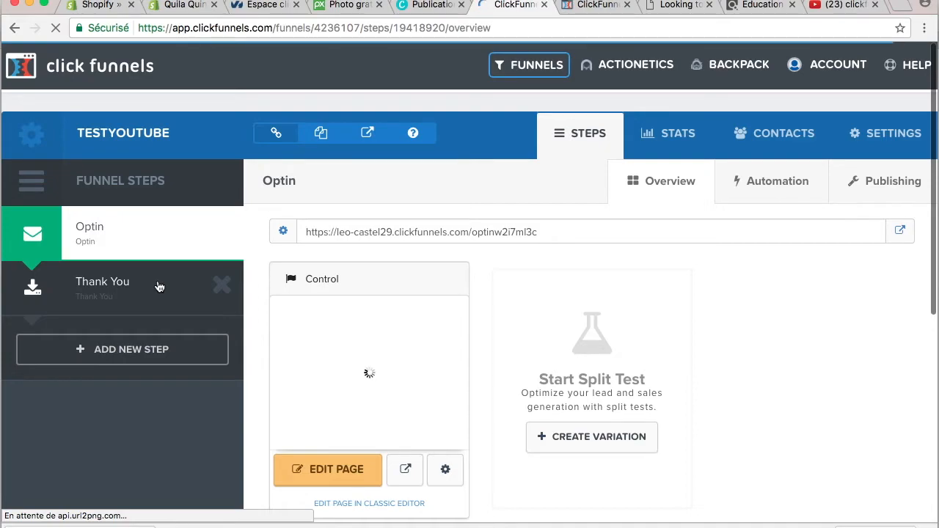
left_click(115, 286)
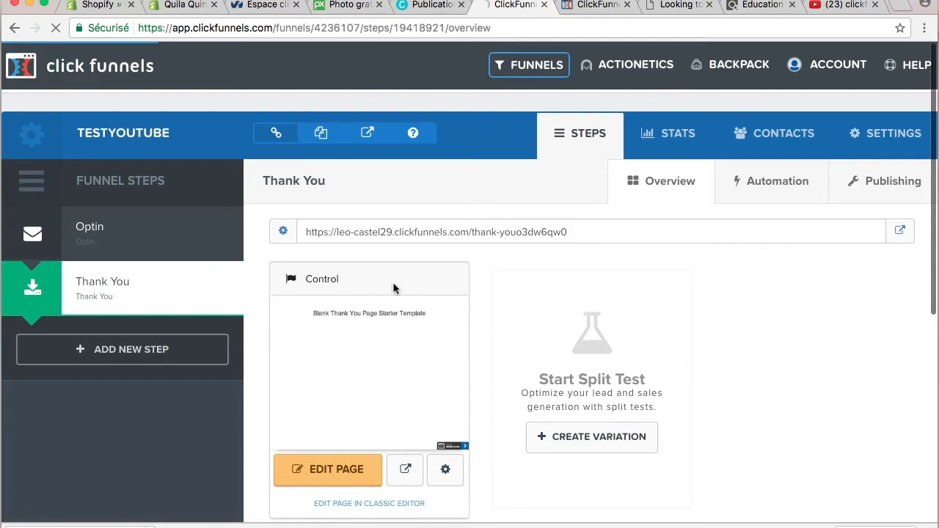
left_click(336, 469)
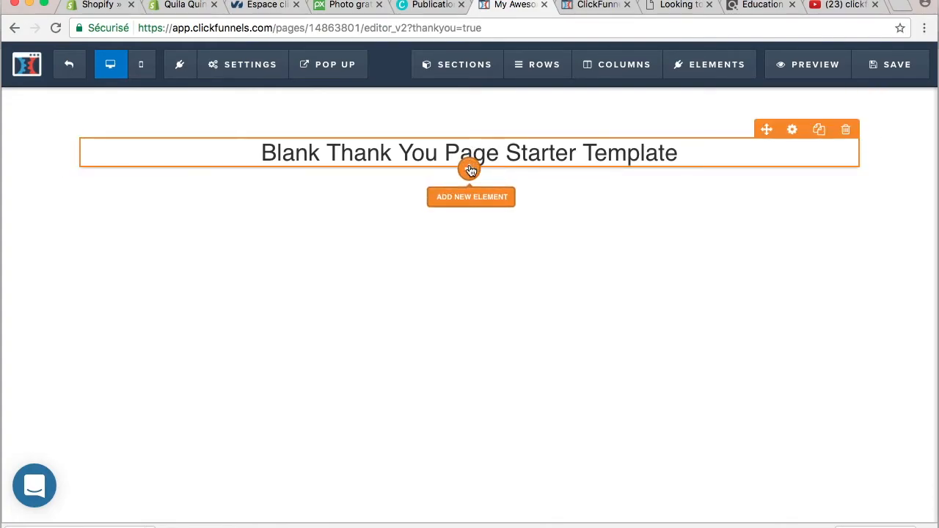
Add a sub-headline beneath the Thank You page's headline and a video element below that sub-headline
left_click(470, 168)
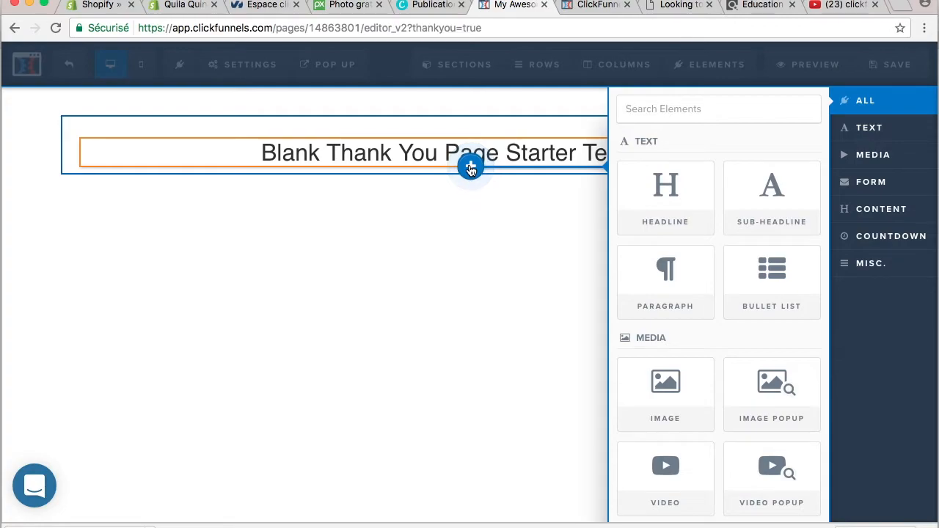
left_click(767, 214)
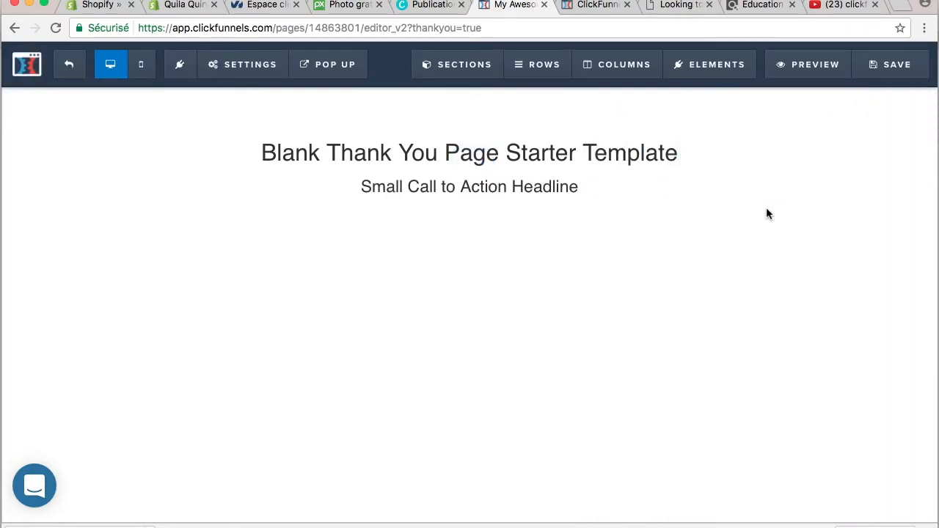
left_click(471, 197)
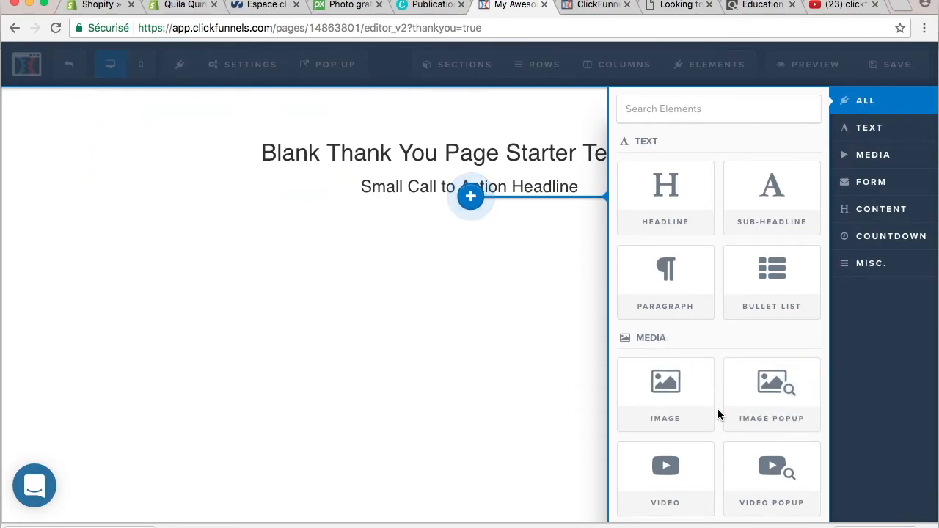
left_click(697, 470)
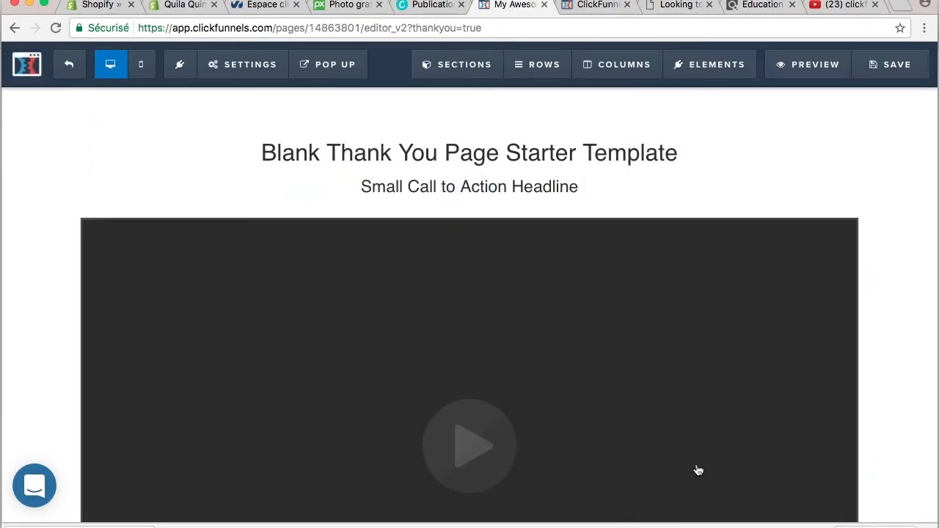
Add a paragraph element directly below the video and check the page's layout
scroll(679, 322, "down", 3)
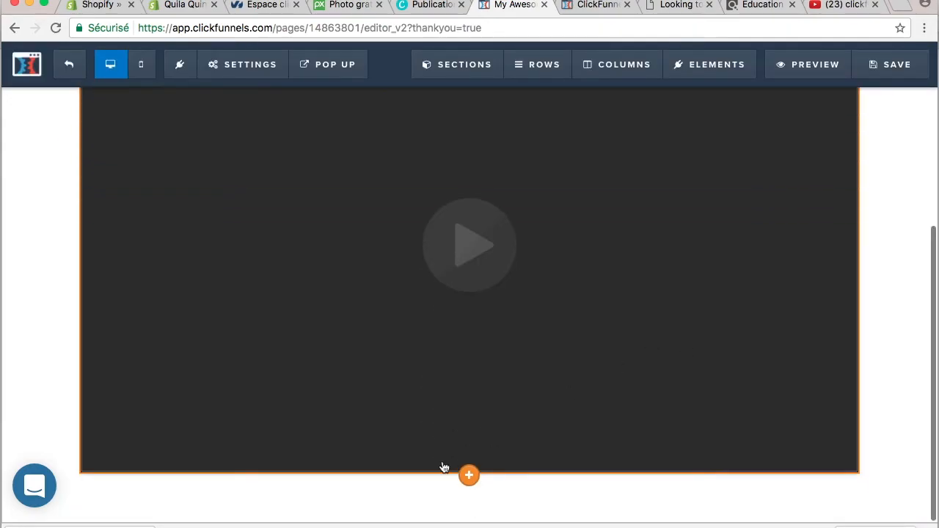
left_click(470, 476)
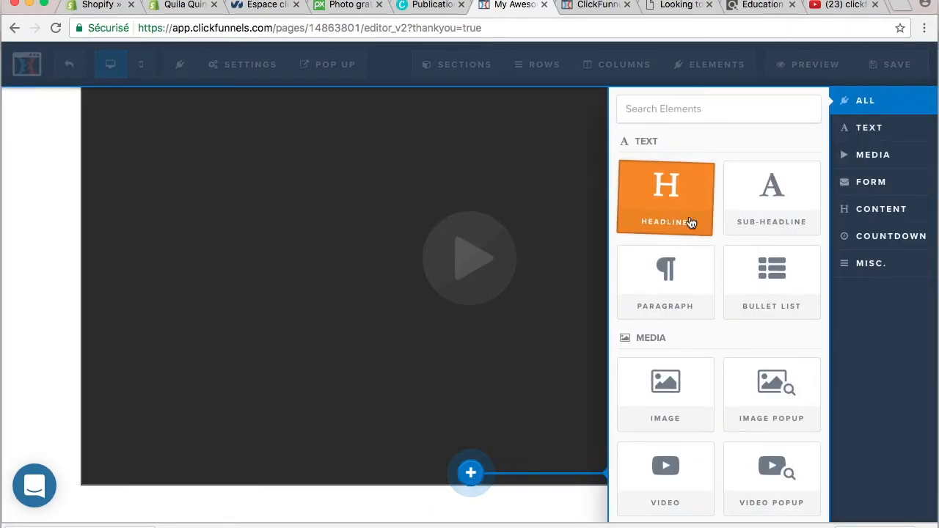
left_click(669, 291)
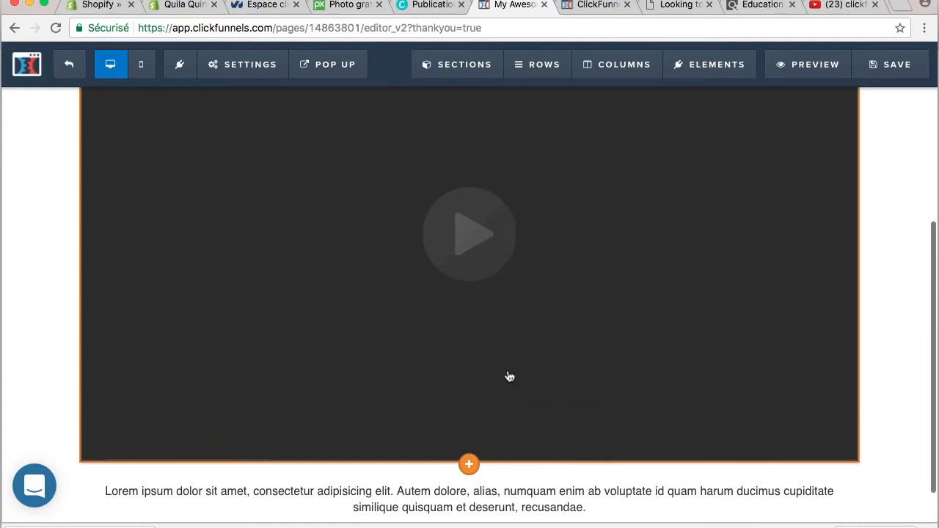
scroll(525, 397, "up", 3)
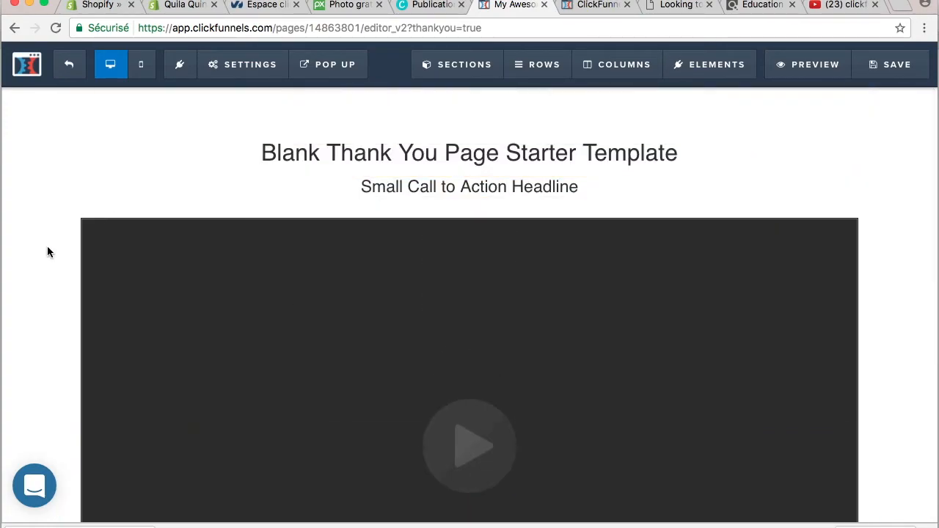
scroll(36, 242, "down", 1)
scroll(31, 231, "down", 2)
scroll(31, 231, "up", 3)
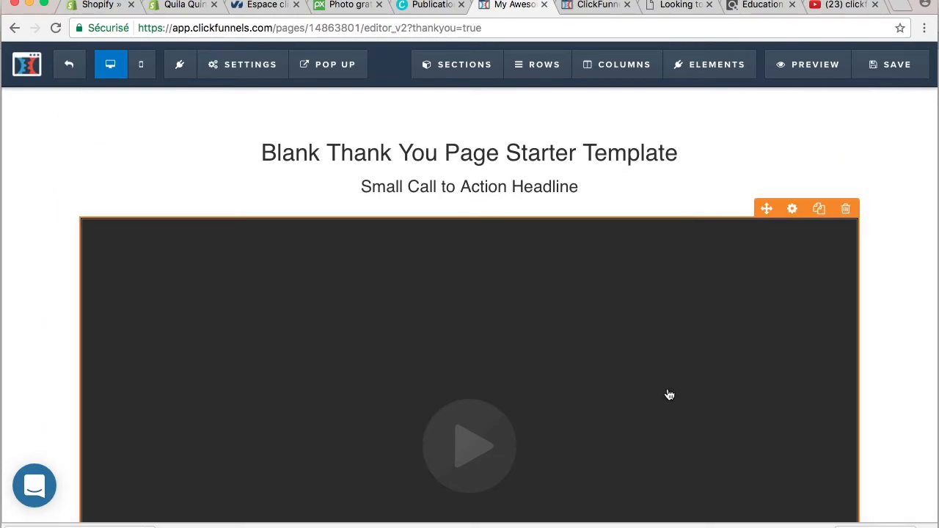
Insert a button element between the video and the paragraph
scroll(633, 384, "down", 5)
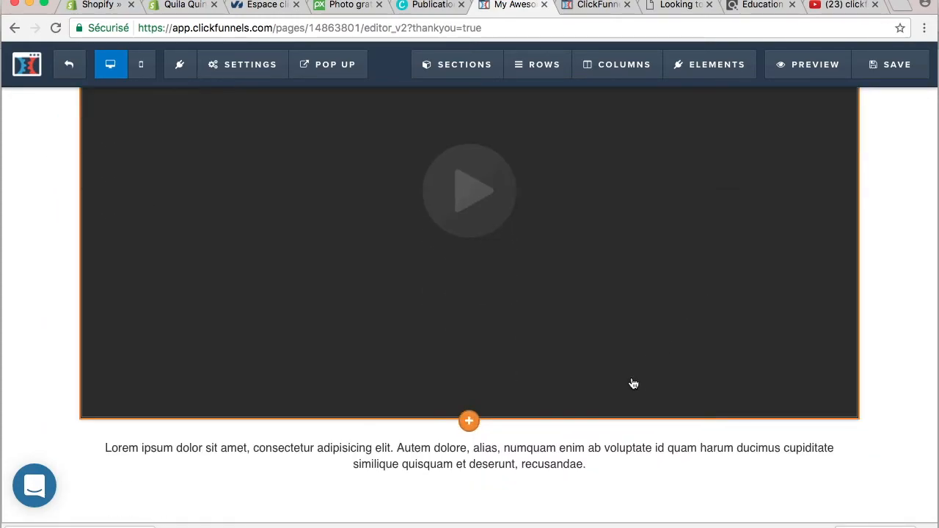
left_click(468, 420)
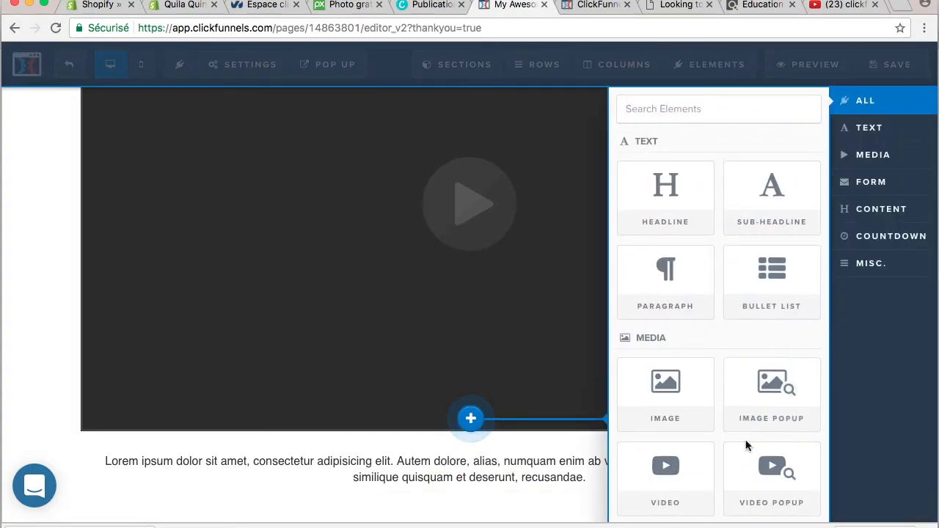
scroll(748, 444, "down", 4)
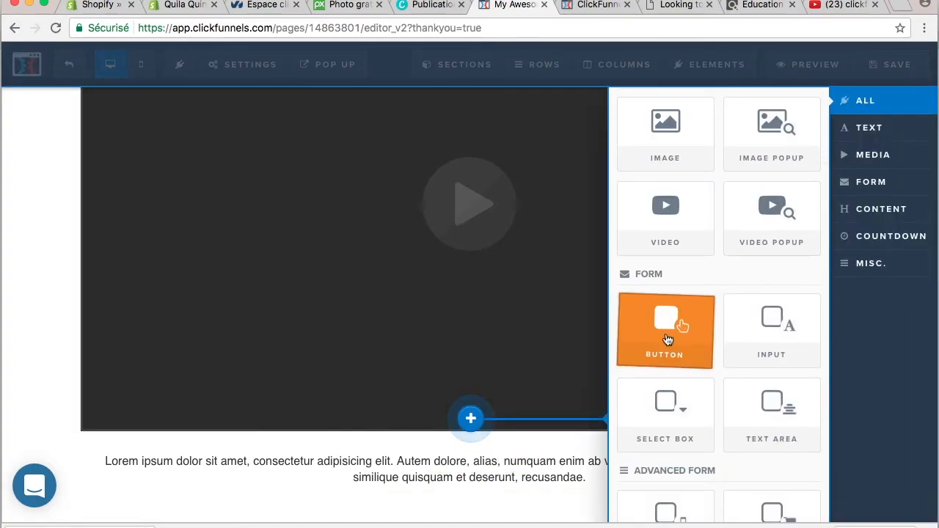
left_click(668, 339)
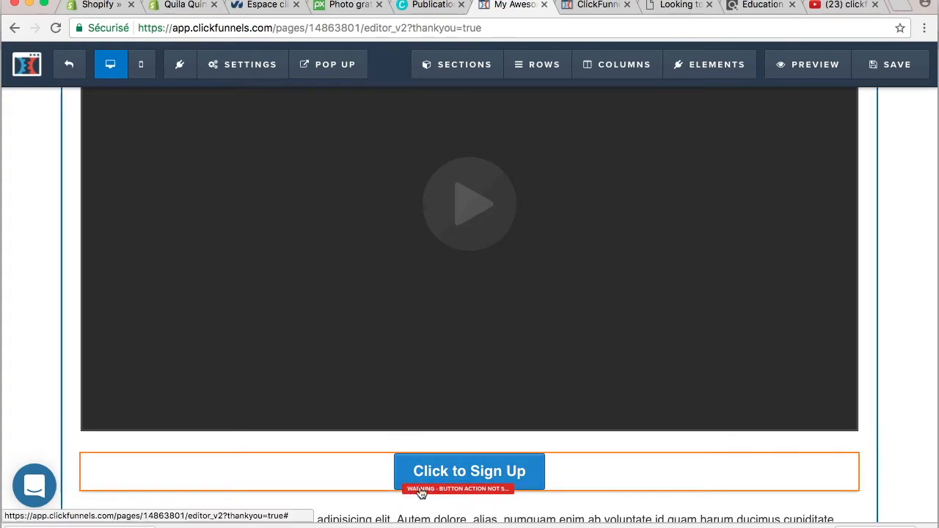
Replace the page's headline text with "Merci de votre inscription"
scroll(20, 227, "up", 5)
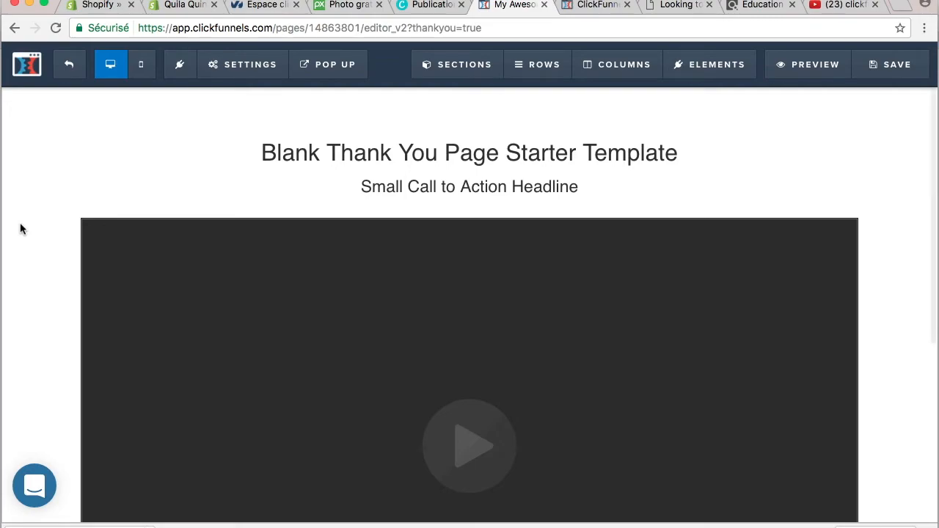
left_click(444, 155)
key("super+a")
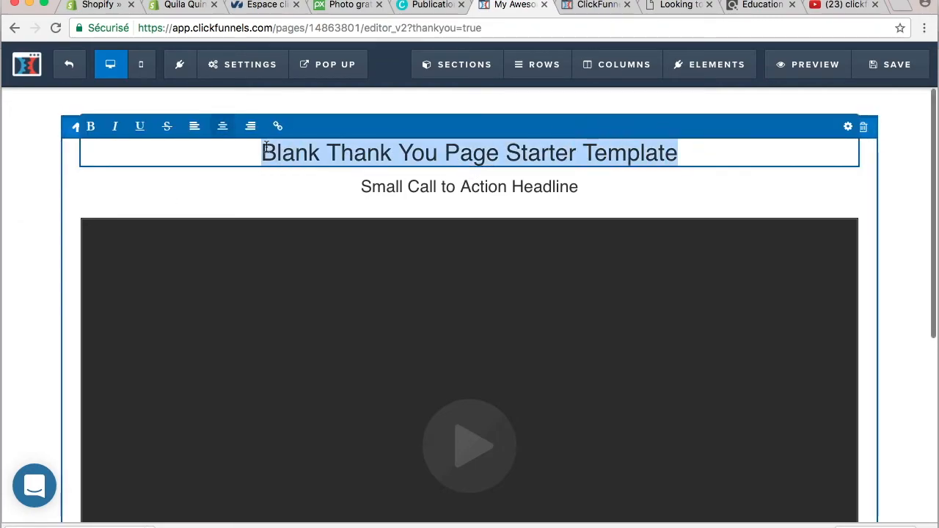
type("Merci")
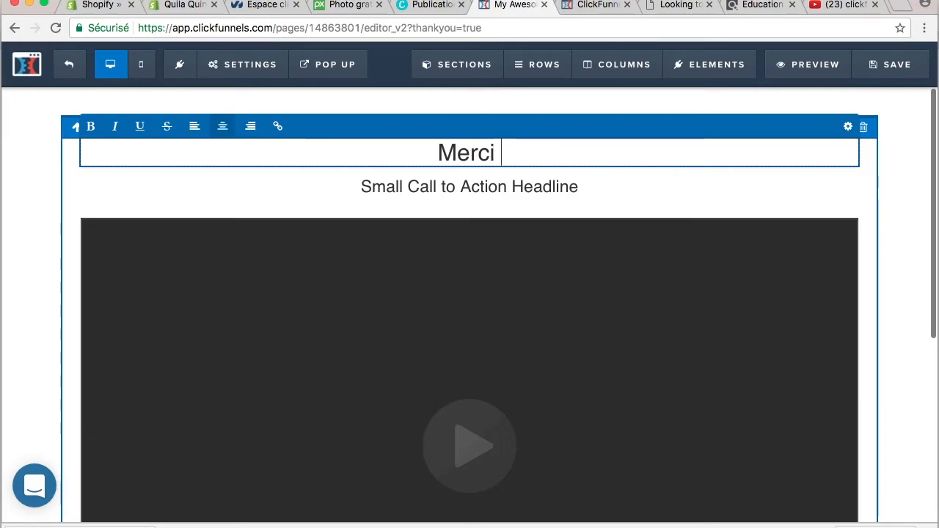
type("de votre in")
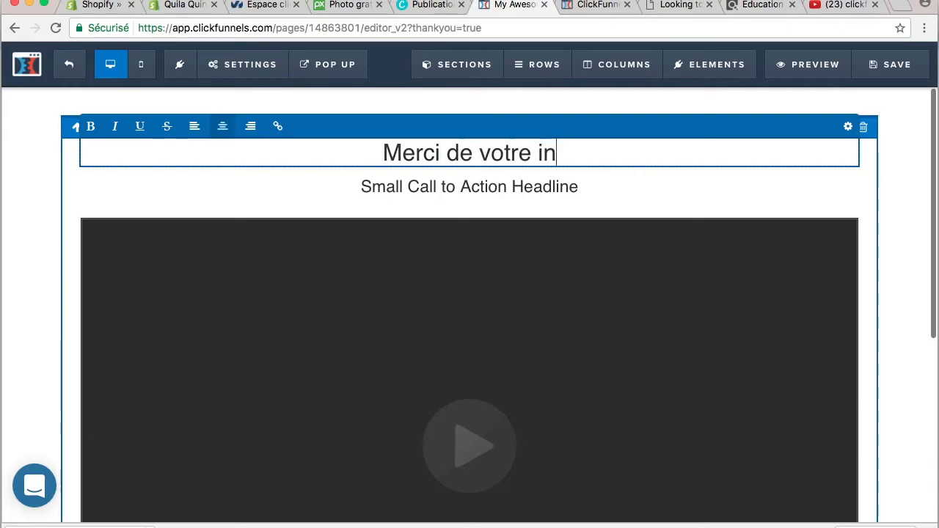
type("scription")
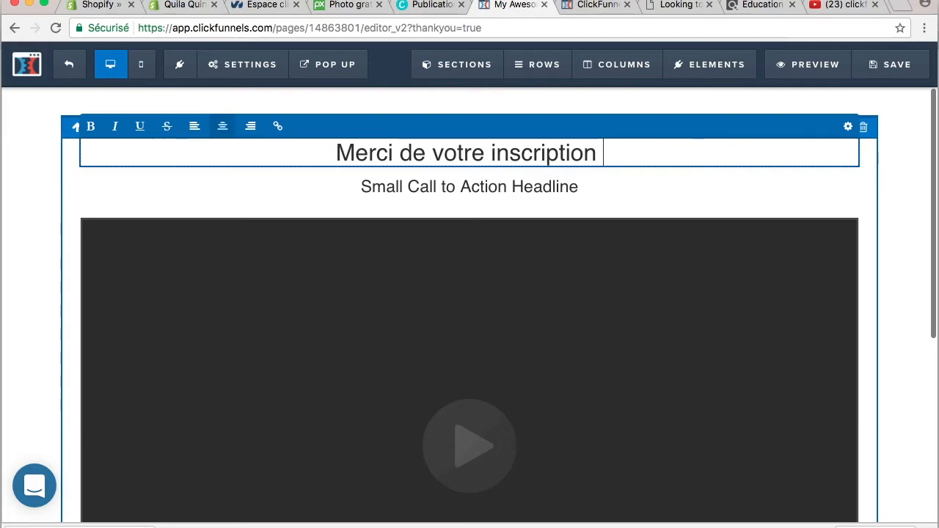
left_click(581, 188)
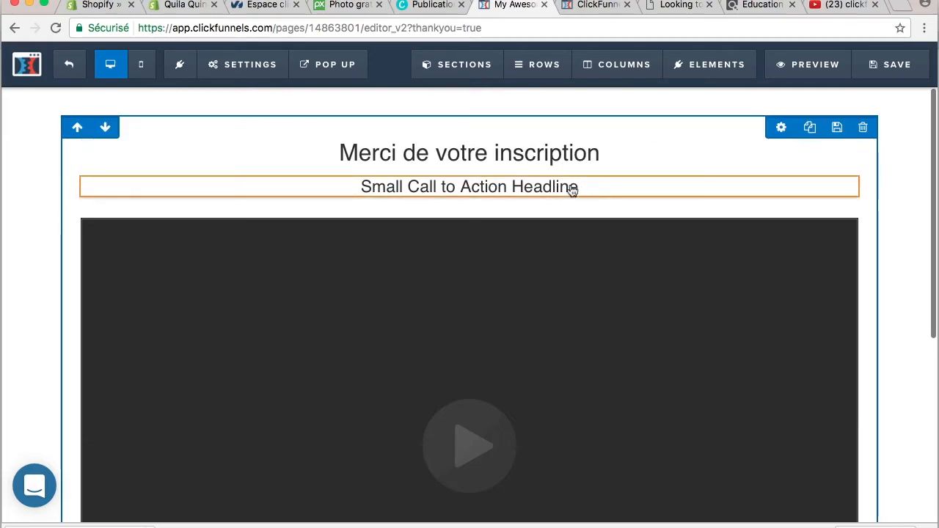
Replace the sub-headline text above the video with "J'ai réalisé cette vidéo pour vous..."
left_click(581, 188)
left_click_drag(580, 188, 321, 178)
type("J'ai")
key("BackSpace")
type("ai")
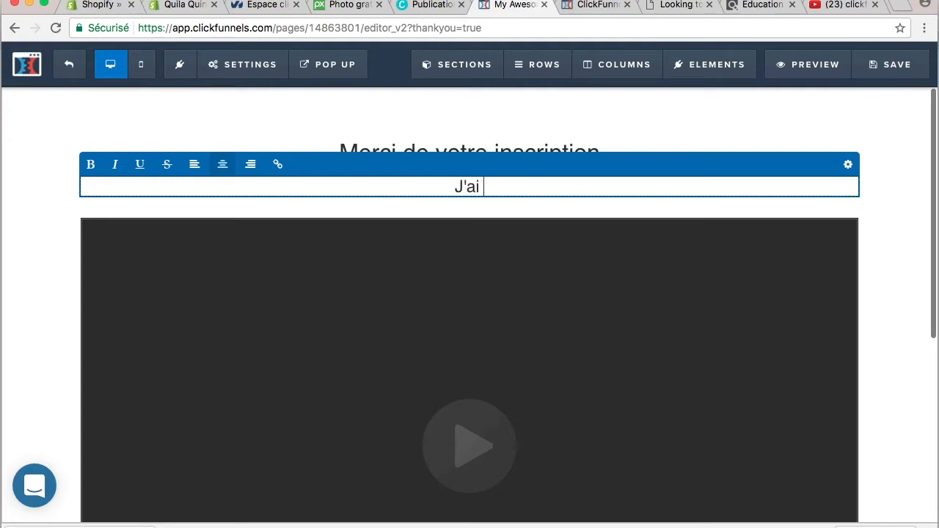
type(" réalisé cette vidéo pout")
key("BackSpace")
key("BackSpace")
type("r vous")
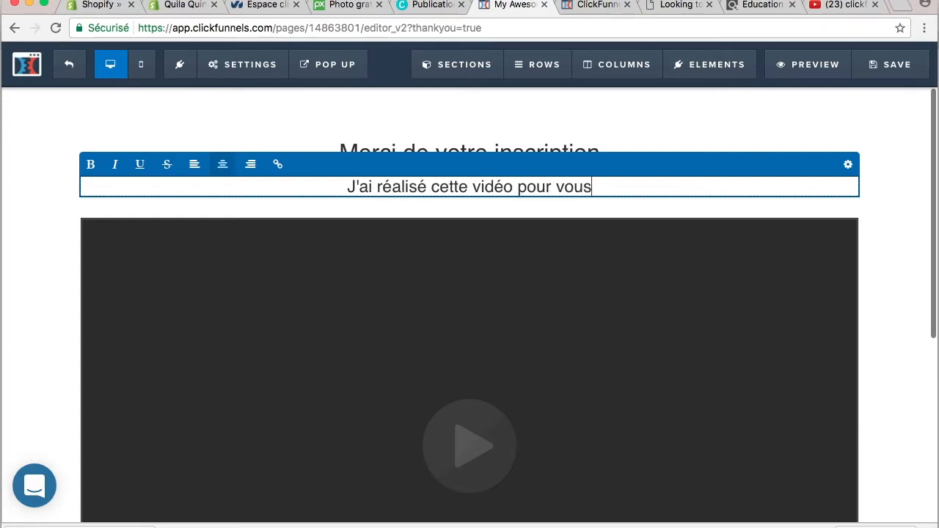
type("...")
left_click(672, 303)
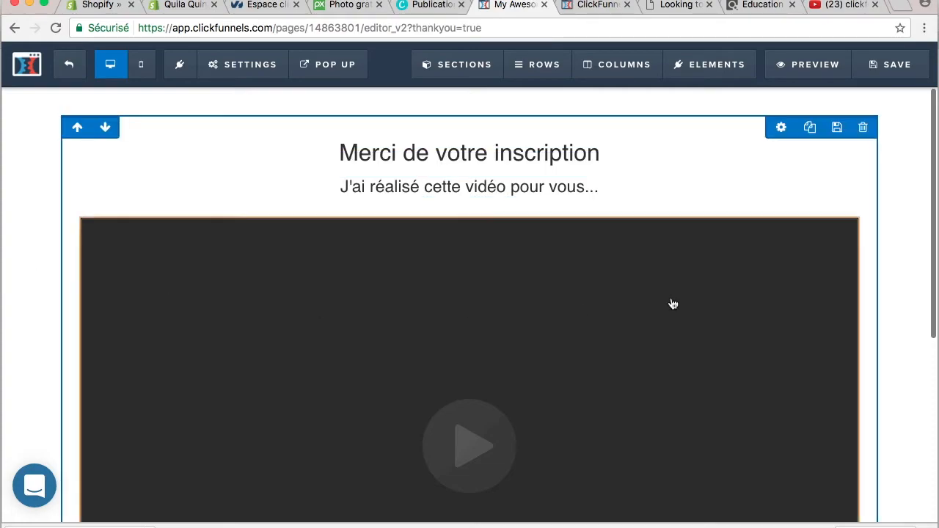
Set the video element's width to Half Width in its advanced styles and close its settings
left_click(793, 210)
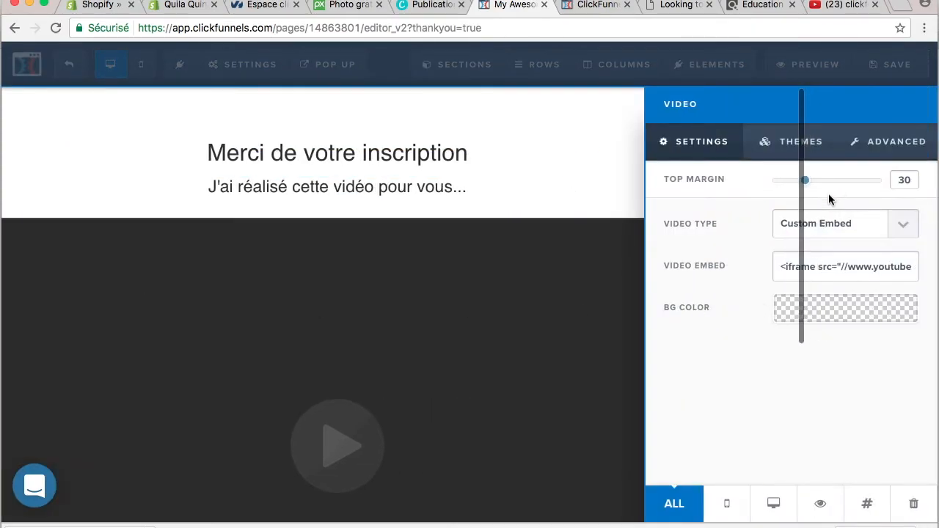
left_click(894, 149)
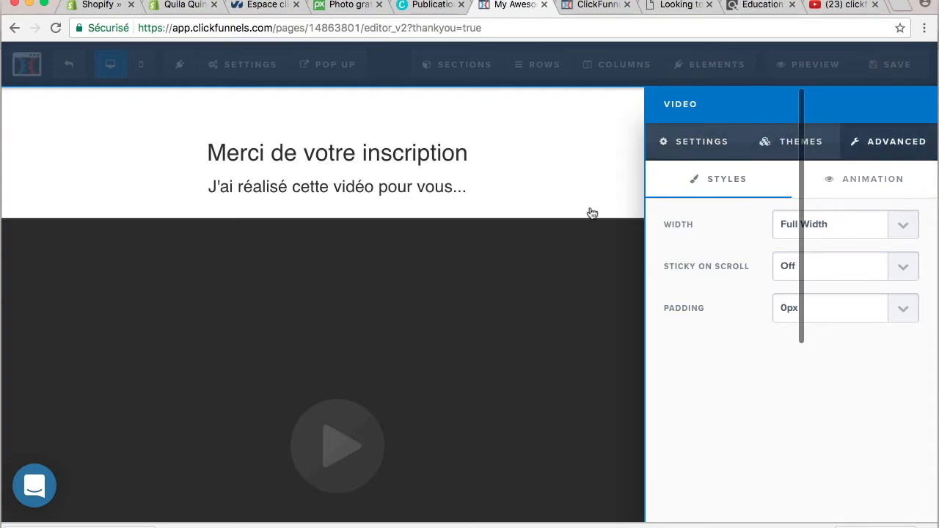
left_click(903, 226)
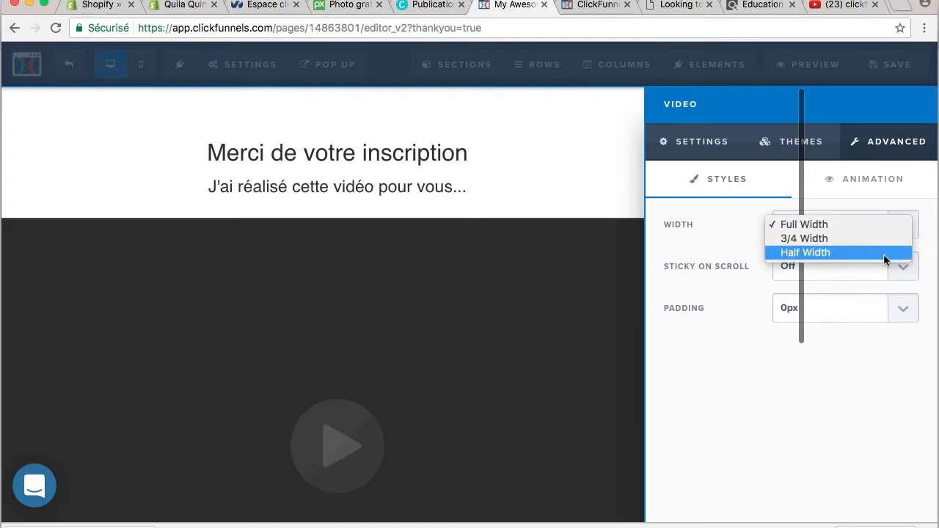
left_click(884, 261)
left_click(572, 269)
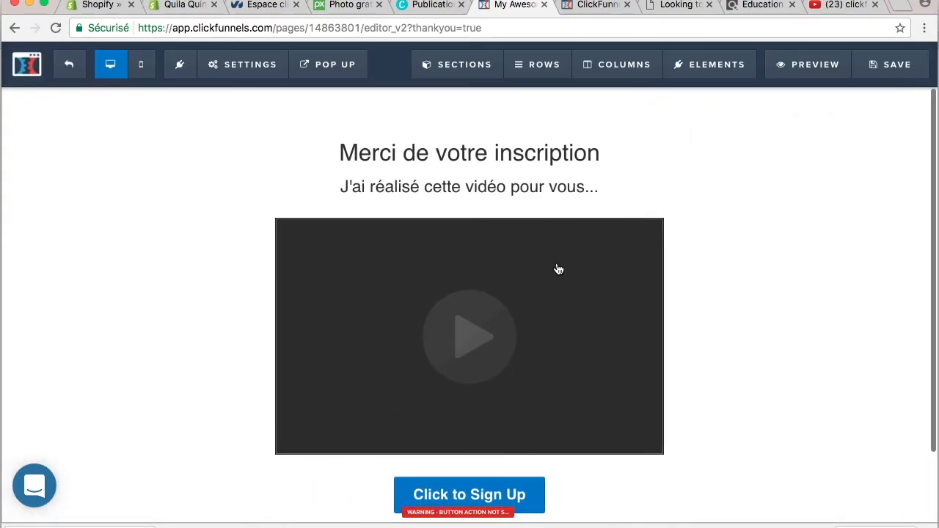
Change the text of the button below the video to "JE VEUX SAVOIR" and close its settings
scroll(165, 282, "down", 2)
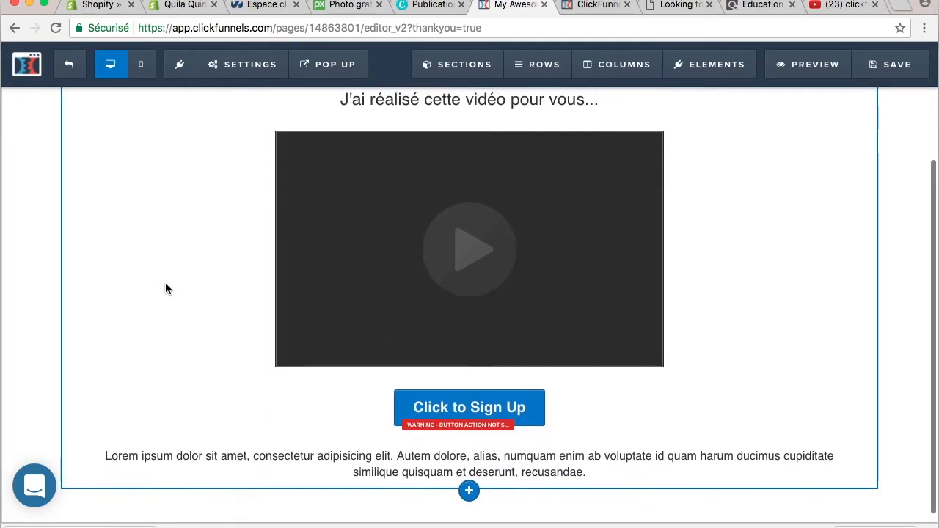
left_click(458, 409)
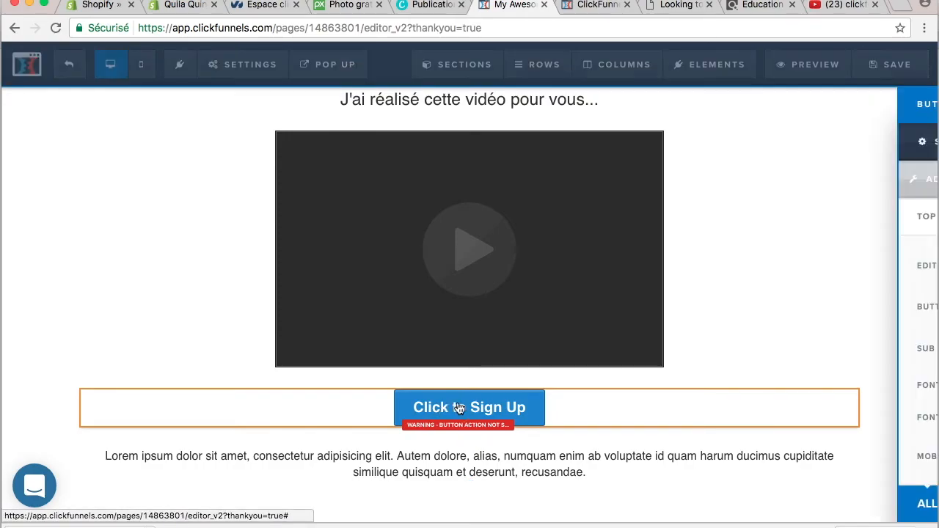
left_click_drag(858, 270, 742, 258)
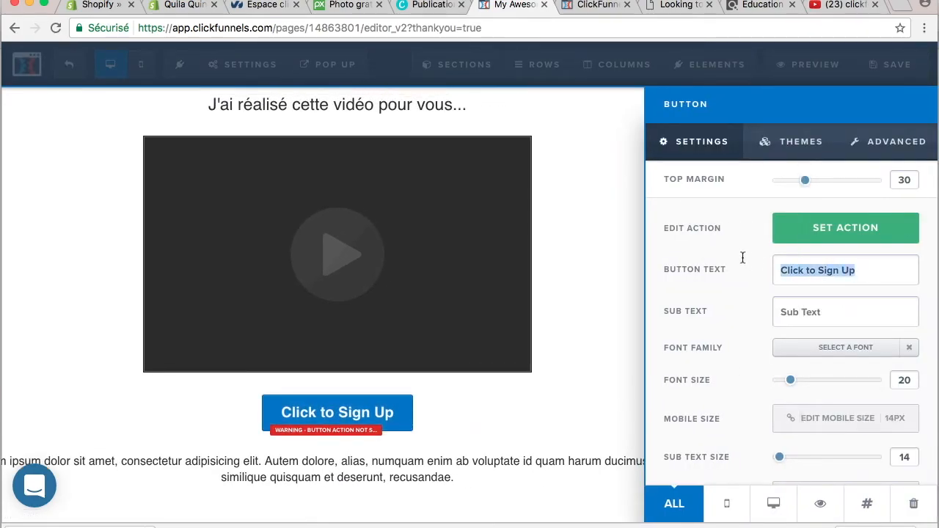
type("JE")
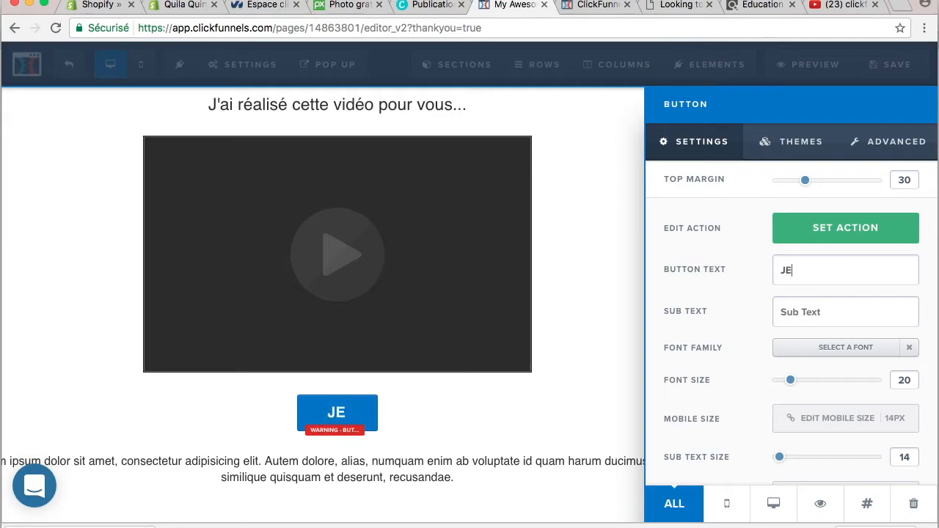
type(" VEUX SAVOIR")
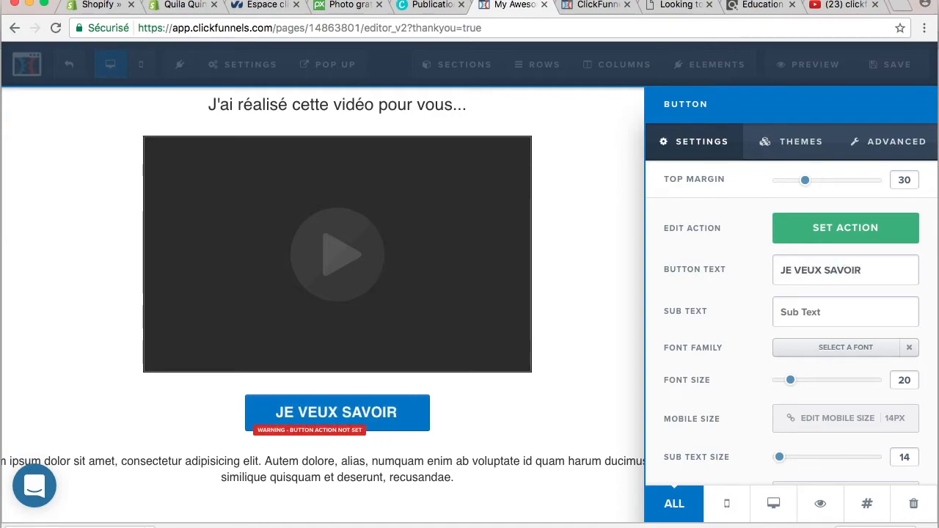
left_click(593, 329)
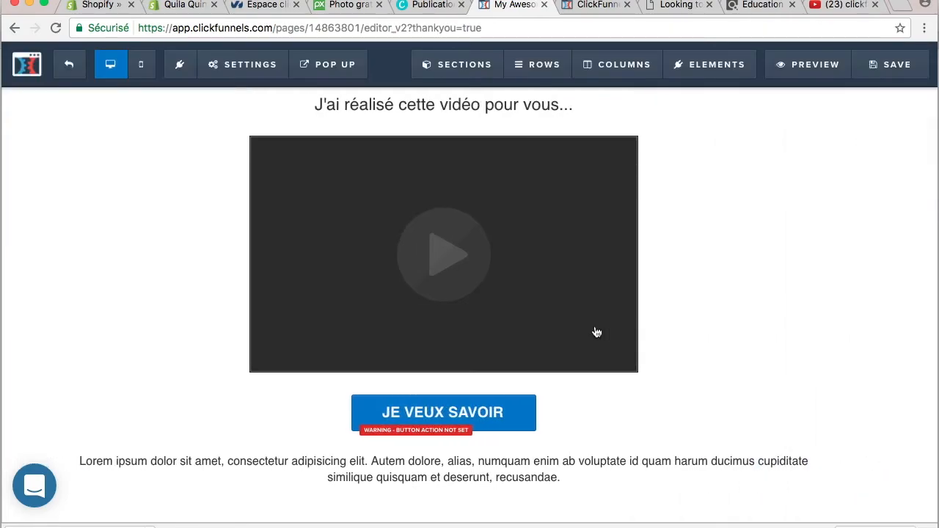
Replace the placeholder paragraph below the button with "Copyright 2017. Tous droits réservés."
left_click(516, 478)
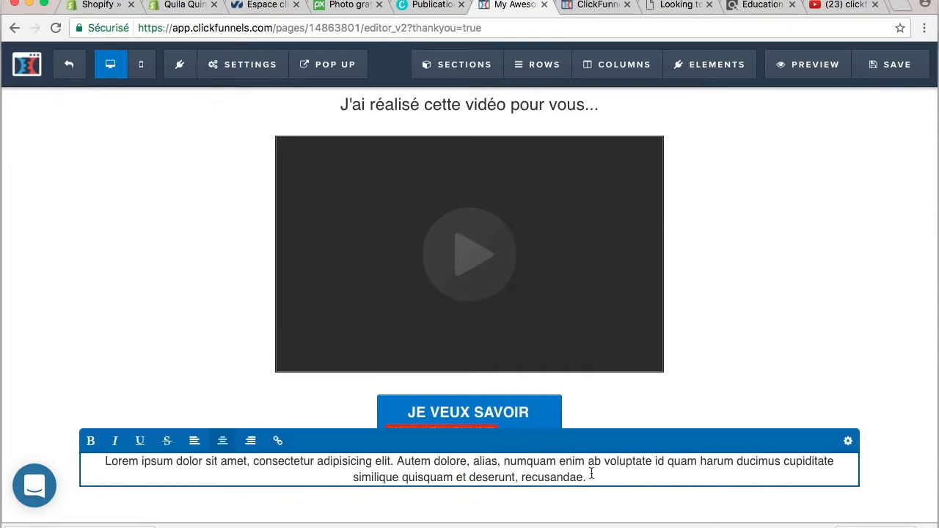
left_click_drag(573, 477, 100, 453)
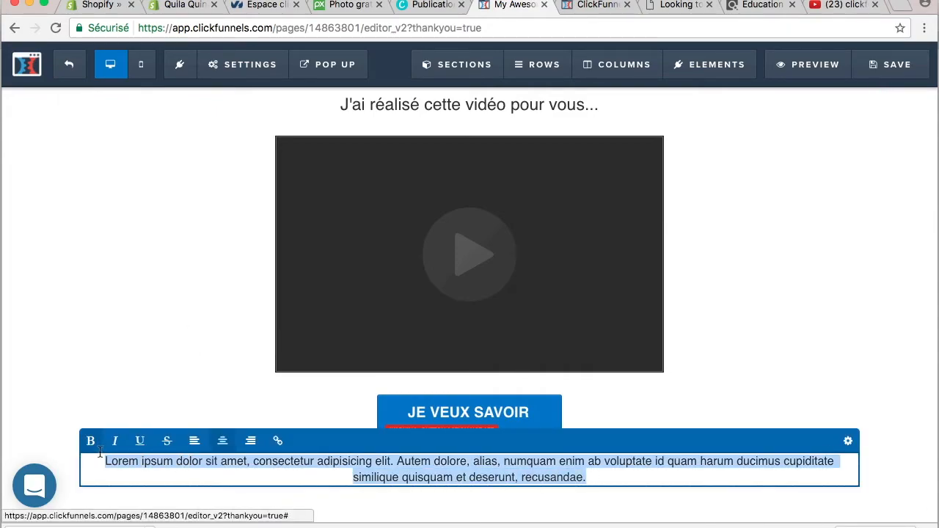
type("Copyright 2017")
key("BackSpace")
type(". ")
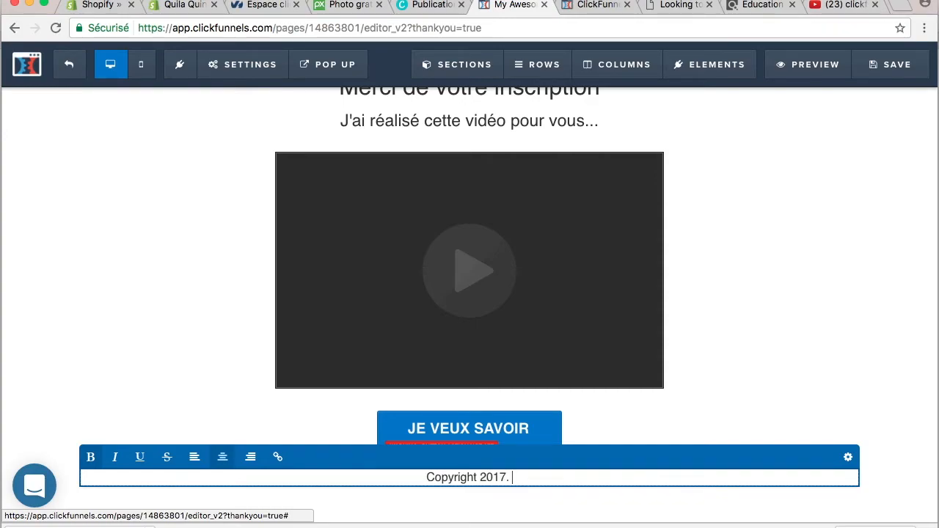
type("Tous")
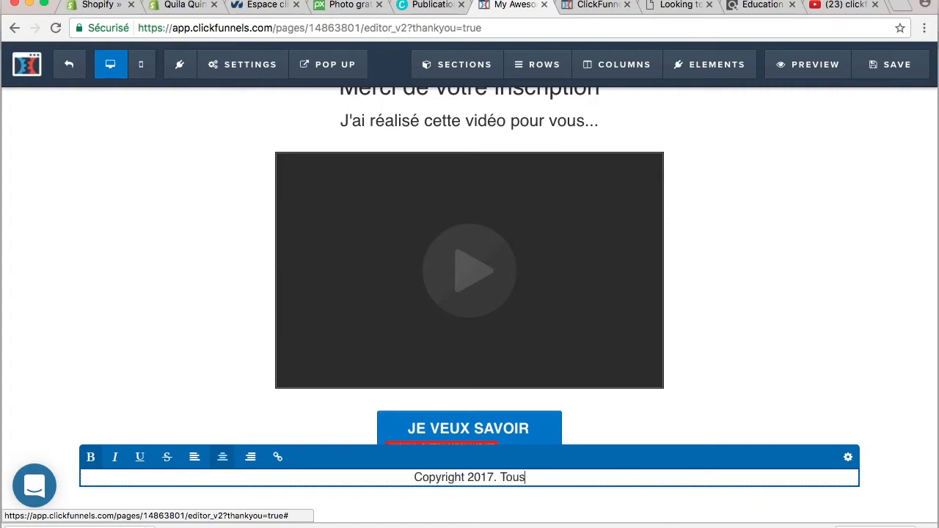
type(" droits ")
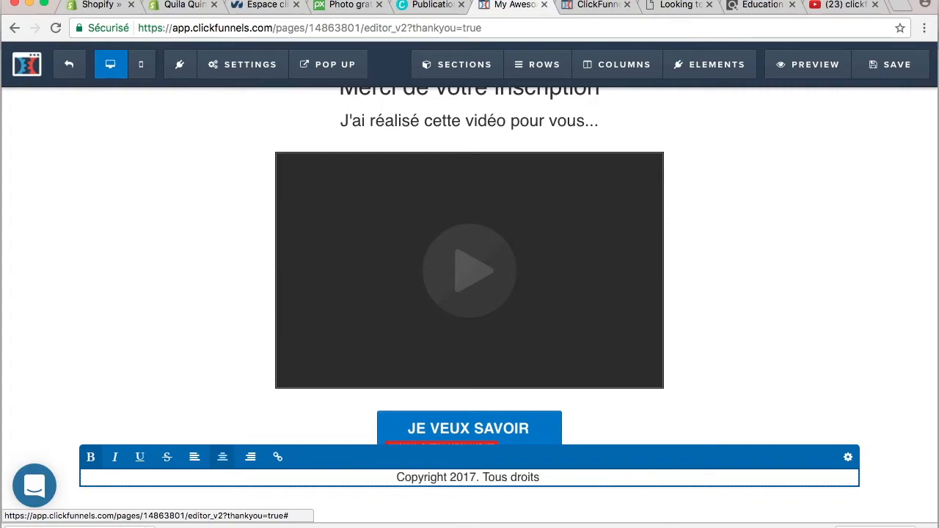
type("rése")
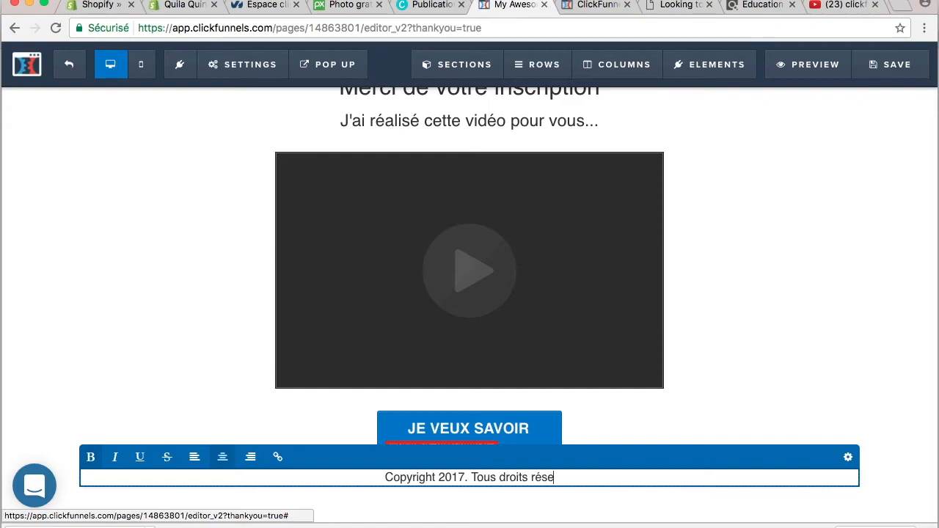
type("rvés.")
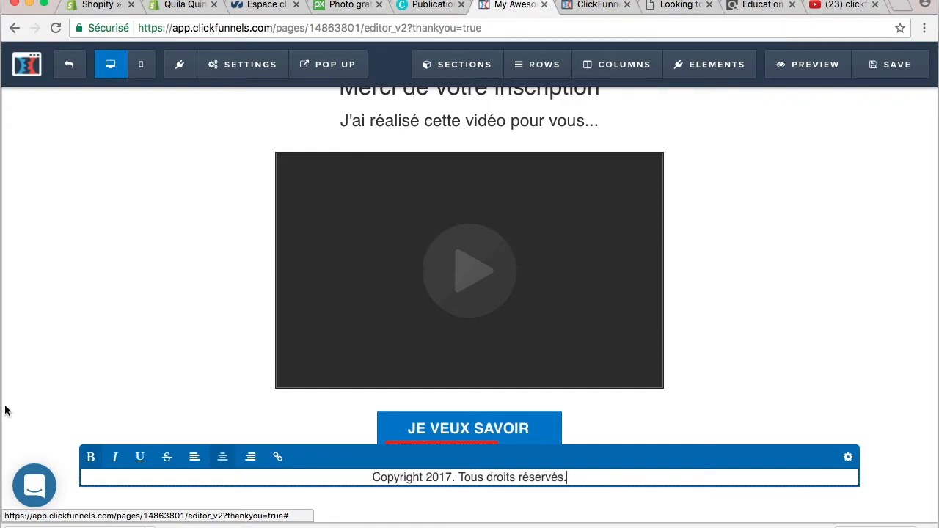
left_click(155, 279)
Set the copyright paragraph's font size to 14 in its settings and close them
left_click(421, 475)
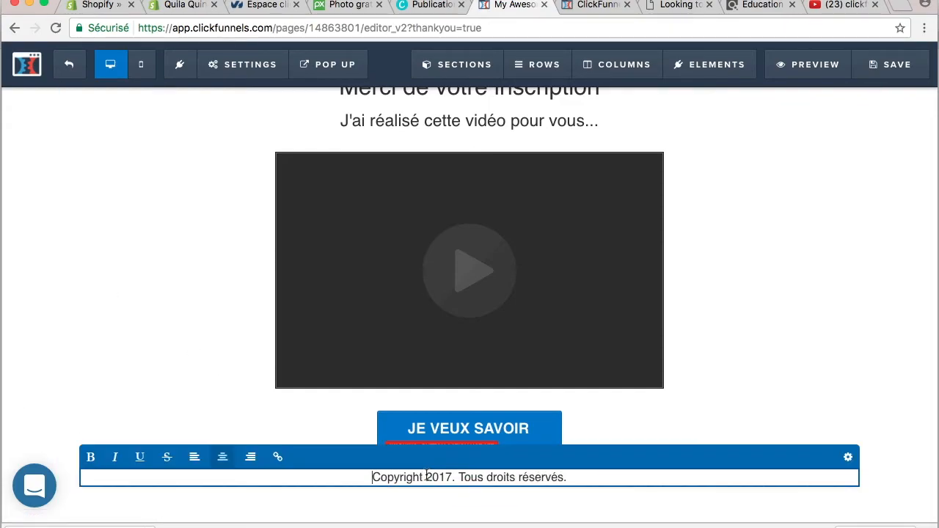
triple_click(550, 477)
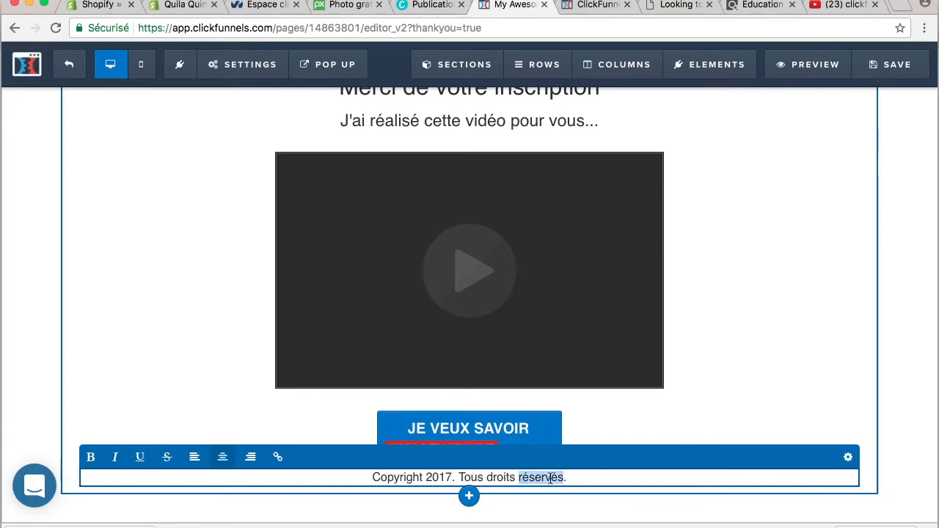
left_click(272, 408)
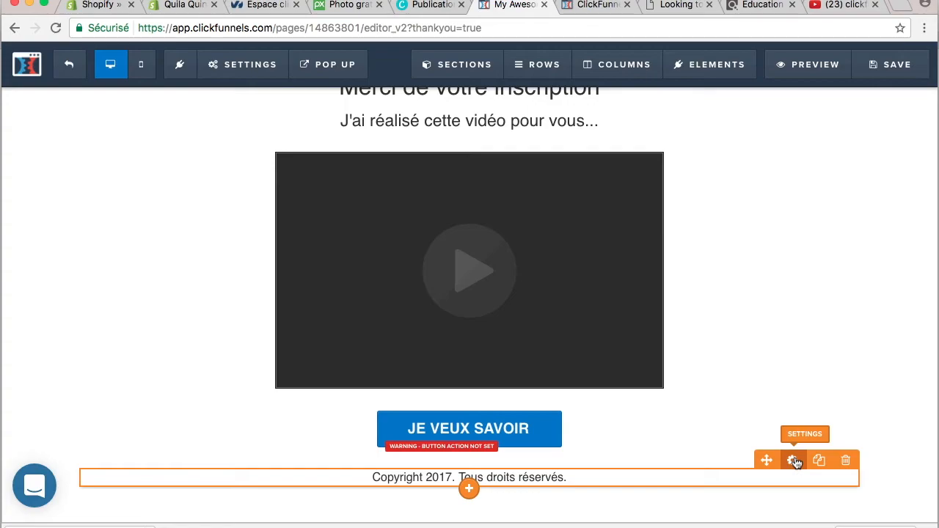
left_click(795, 460)
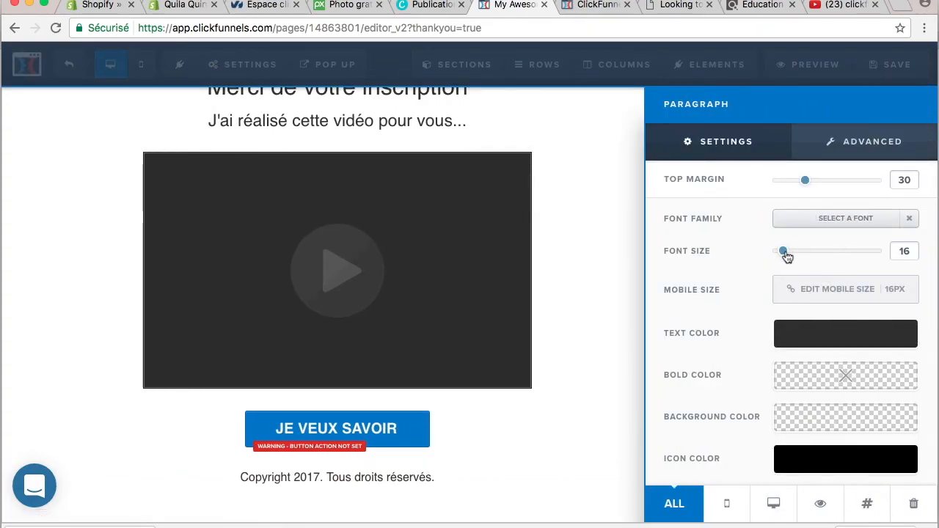
left_click_drag(785, 255, 782, 256)
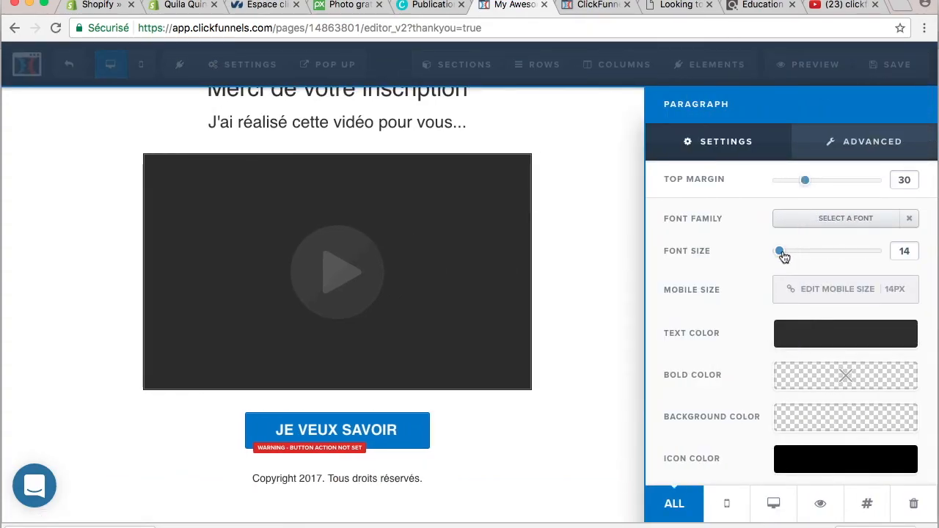
left_click(73, 225)
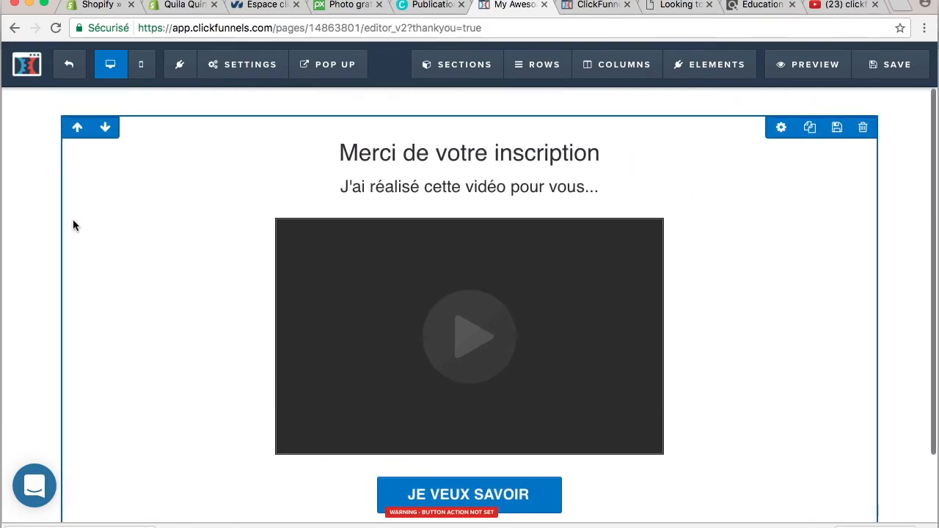
Examine the embed code in the video element's settings, then close them without changes
scroll(73, 220, "down", 2)
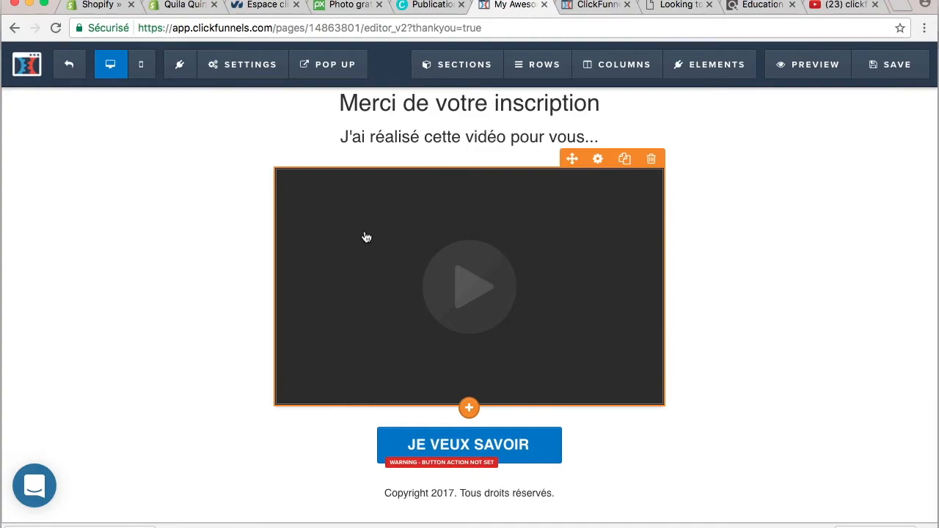
left_click(617, 237)
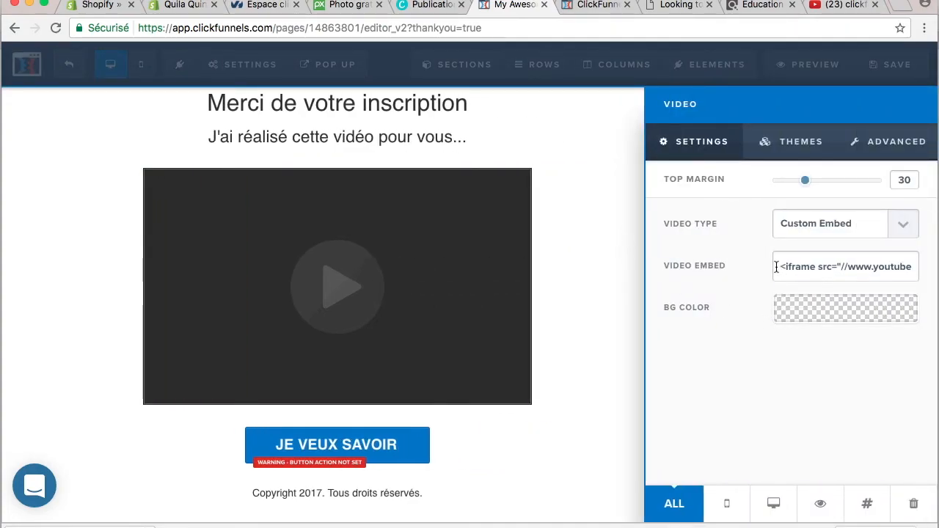
left_click_drag(777, 267, 923, 265)
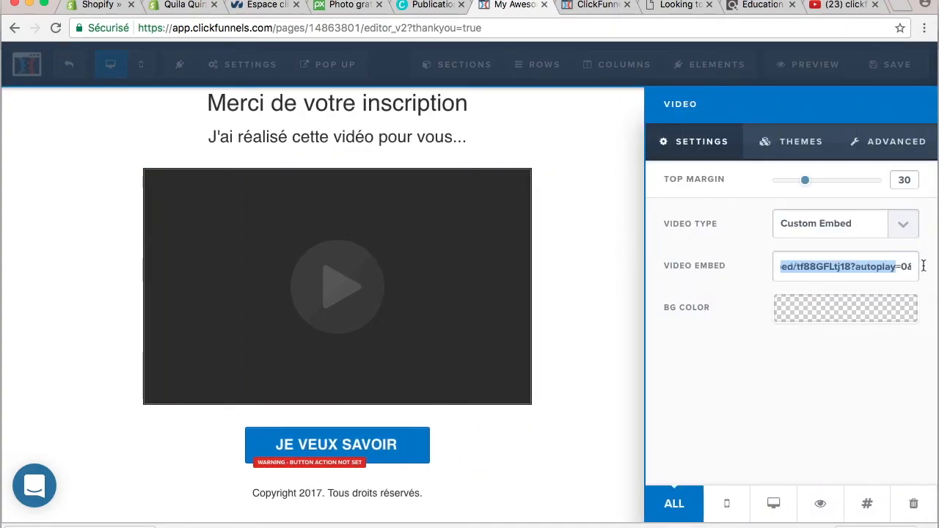
left_click(780, 269)
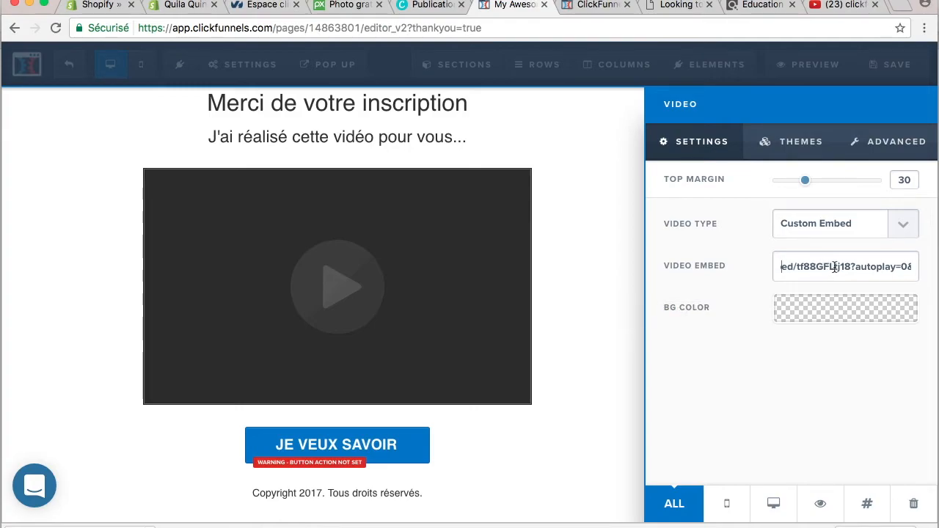
left_click(595, 296)
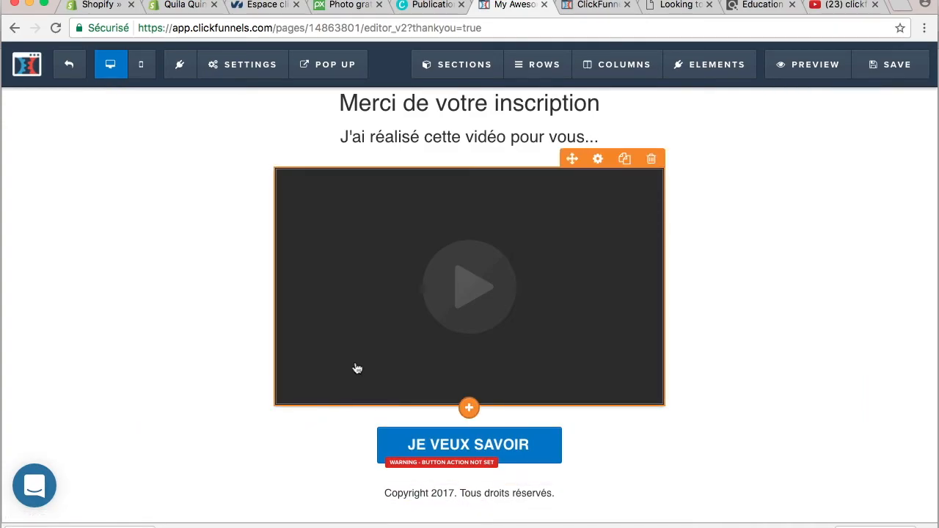
scroll(367, 469, "down", 1)
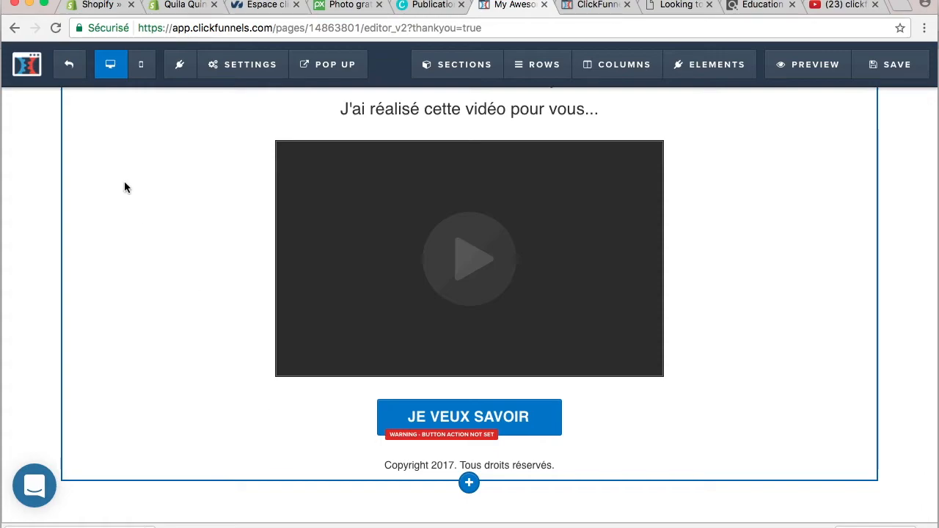
scroll(188, 138, "up", 2)
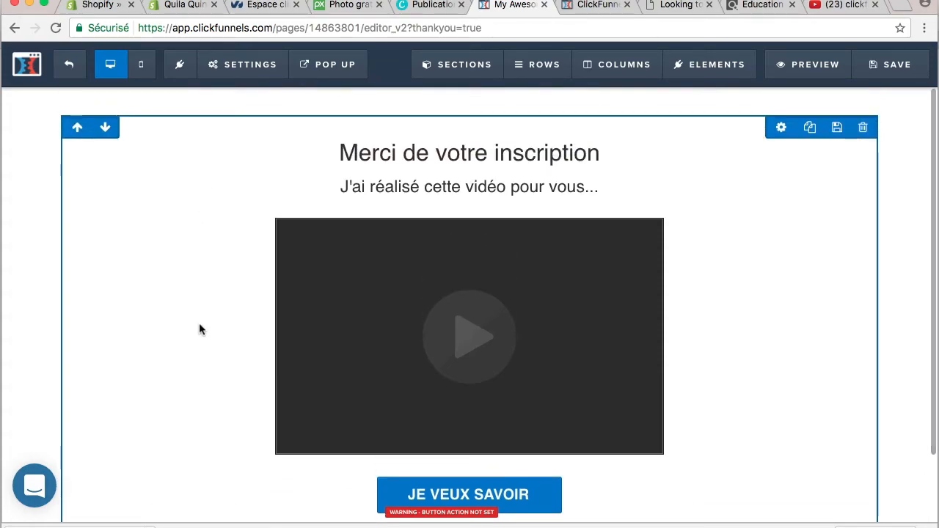
scroll(199, 323, "down", 3)
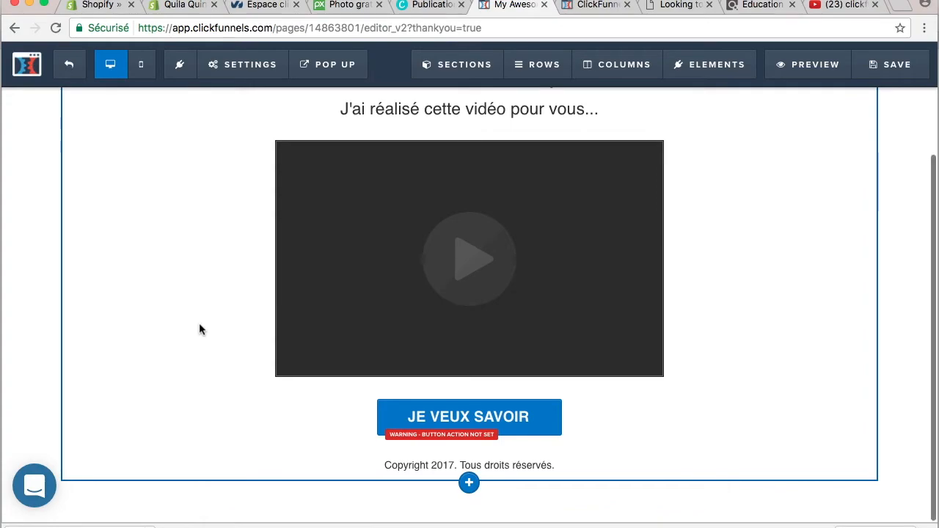
left_click(508, 417)
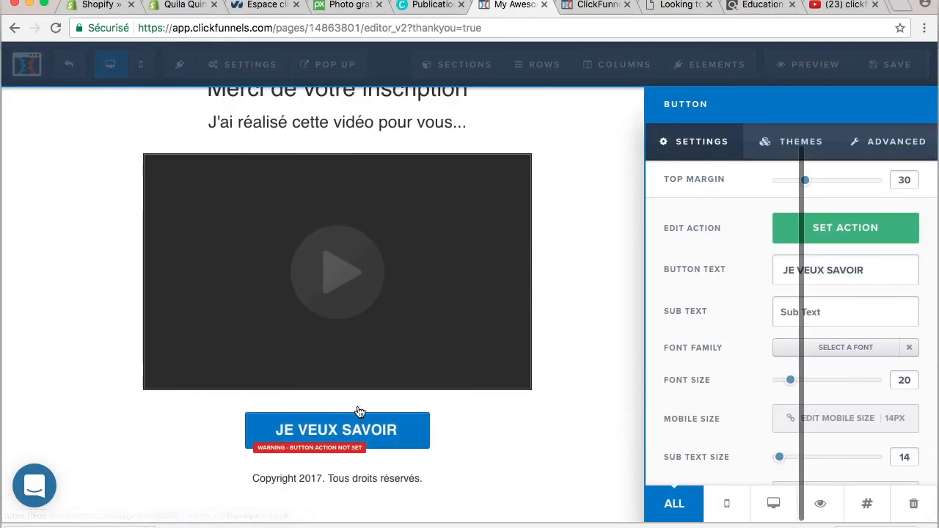
left_click(841, 239)
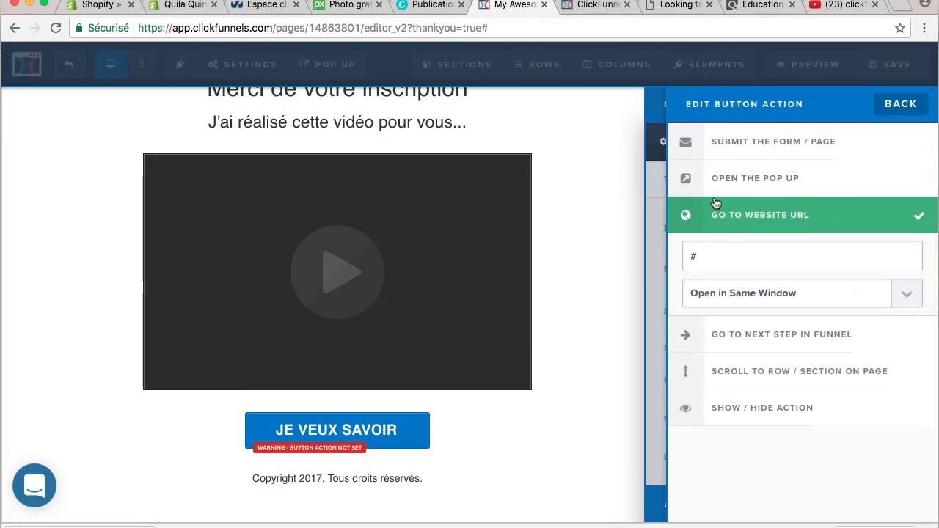
left_click(744, 255)
key("BackSpace")
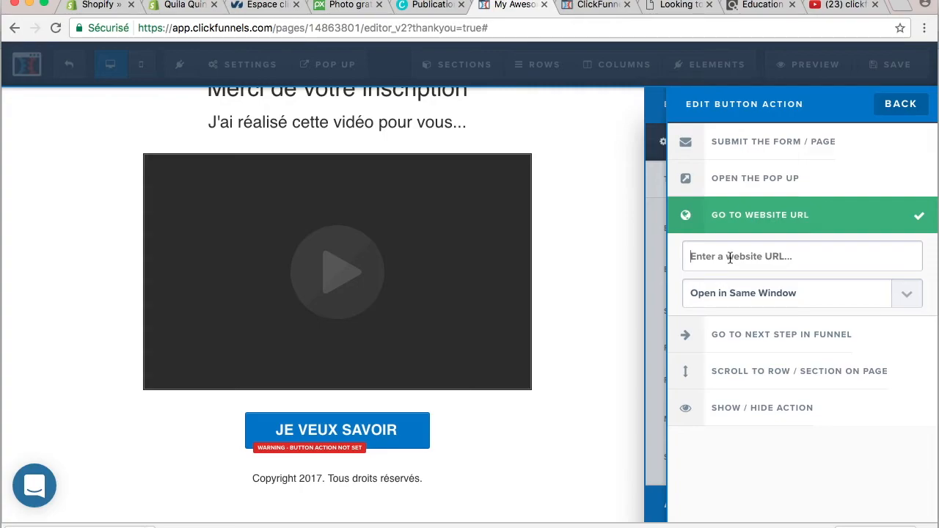
type("www.")
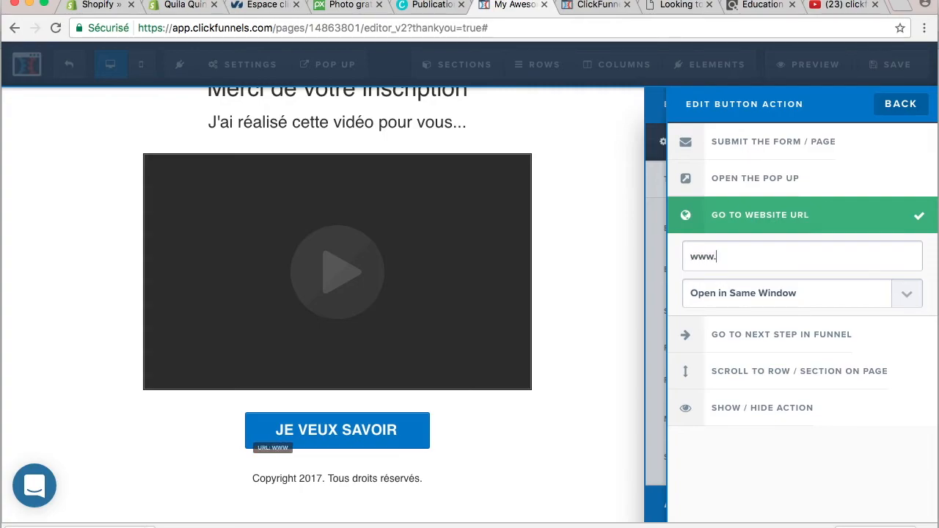
type("leo-cs.com")
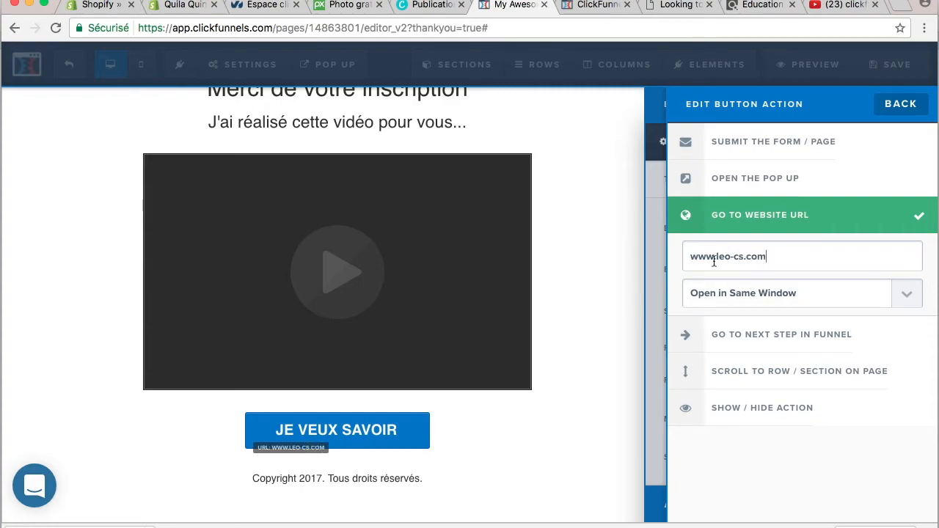
left_click(656, 273)
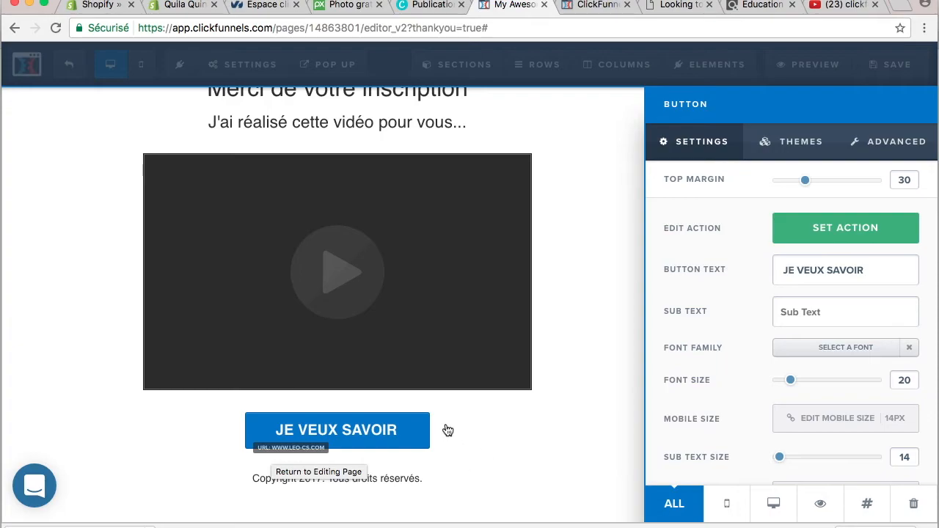
left_click(385, 443)
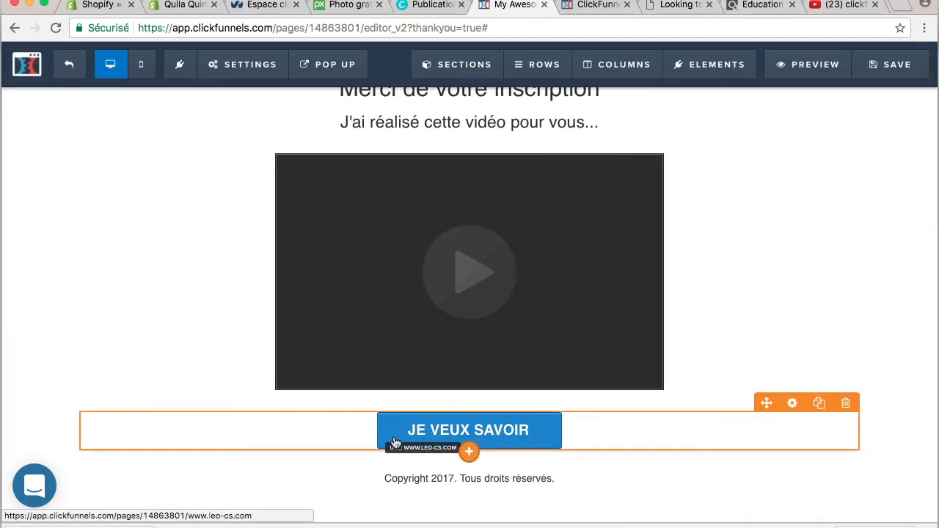
left_click(525, 432)
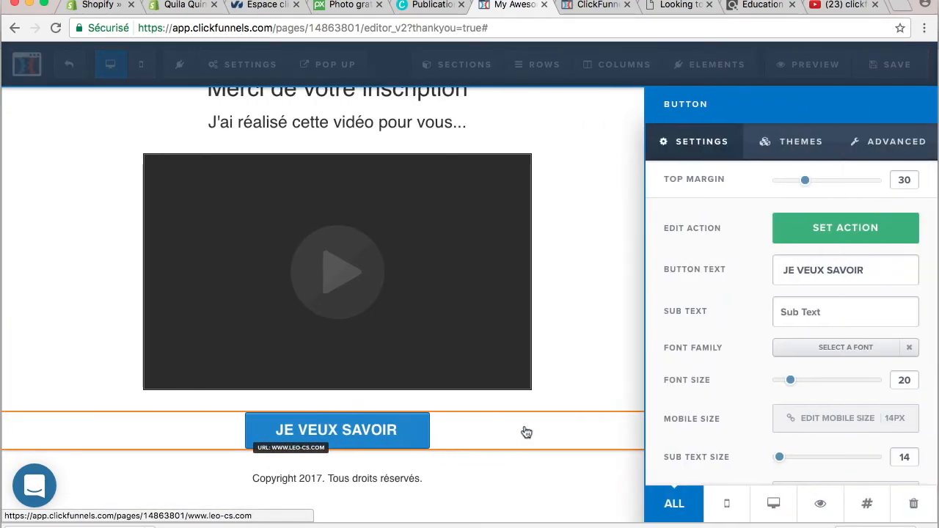
left_click(611, 236)
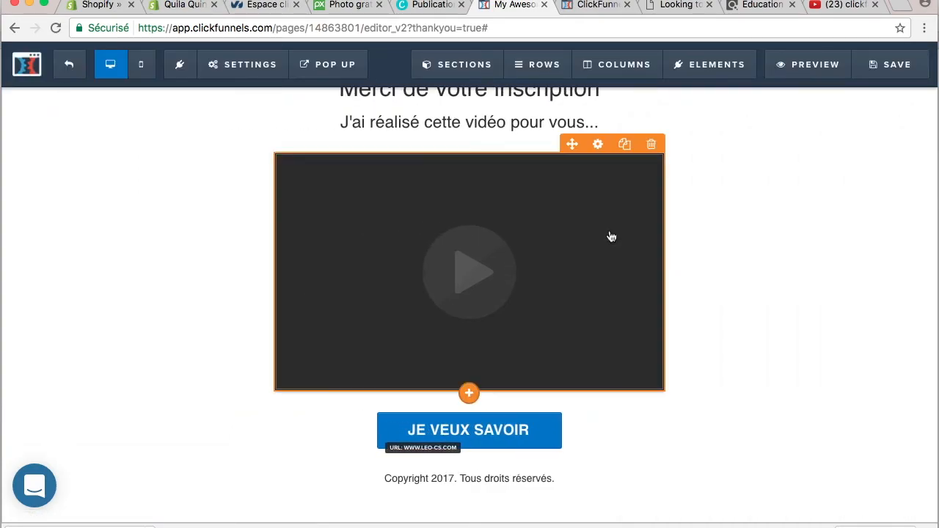
Save the thank-you page with the SEO title "youtubetest" and return to the funnel's steps overview
left_click(896, 76)
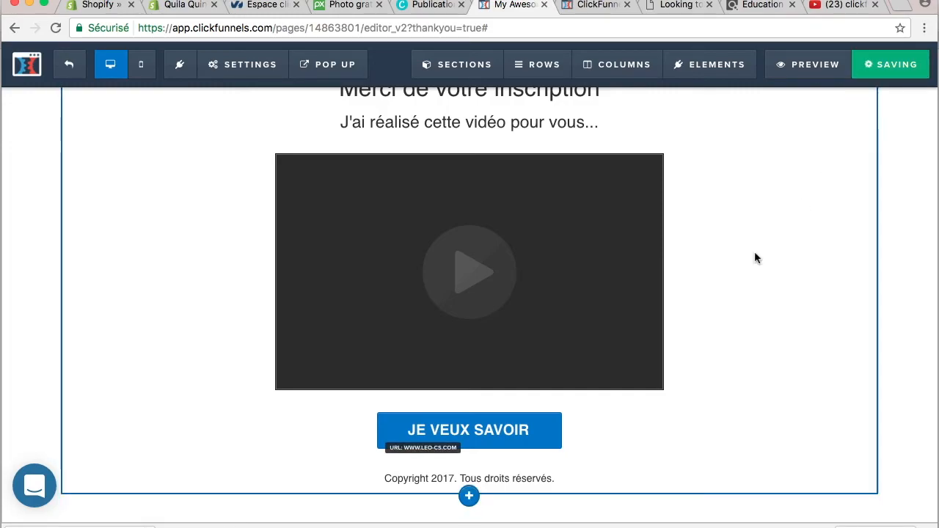
type("yo")
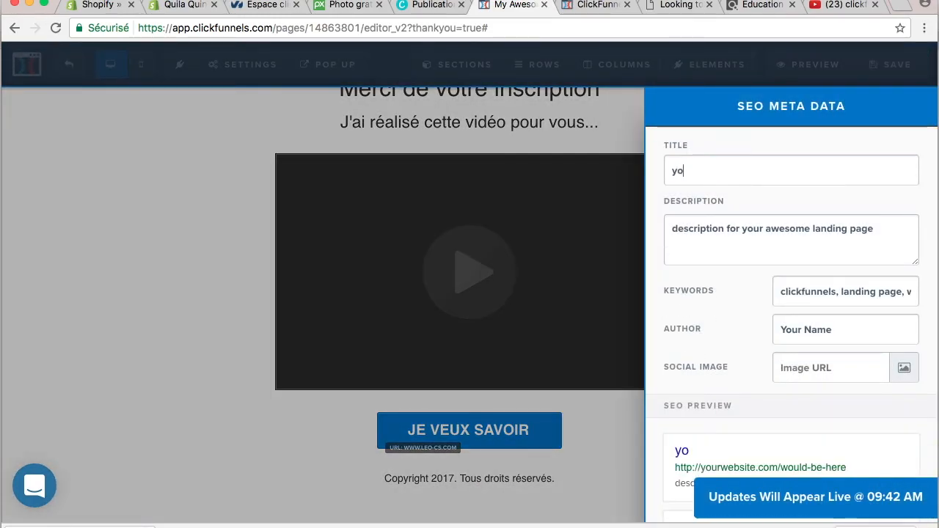
type("utubetest")
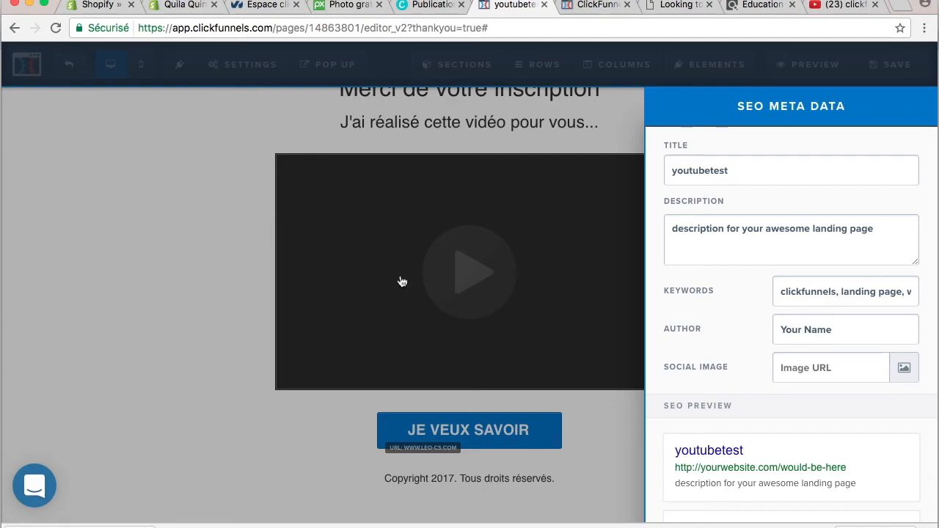
left_click(223, 242)
left_click(877, 68)
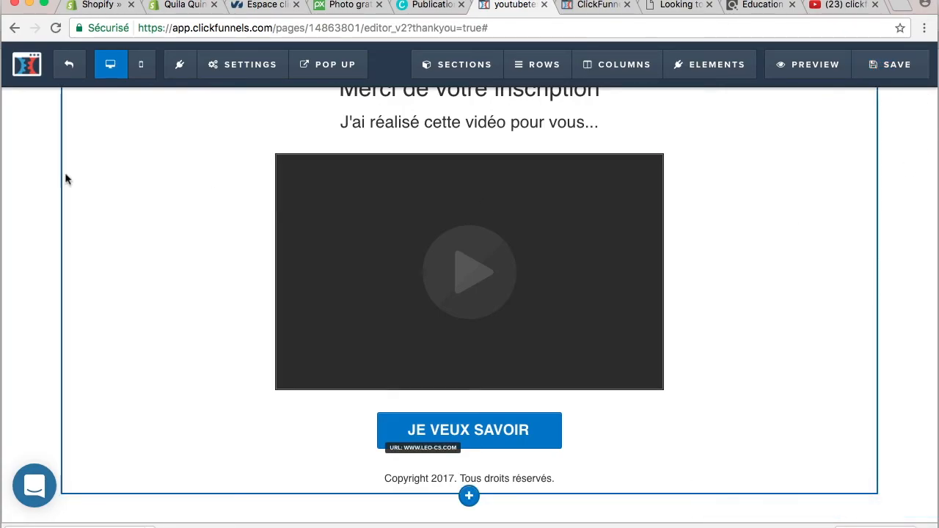
left_click(73, 68)
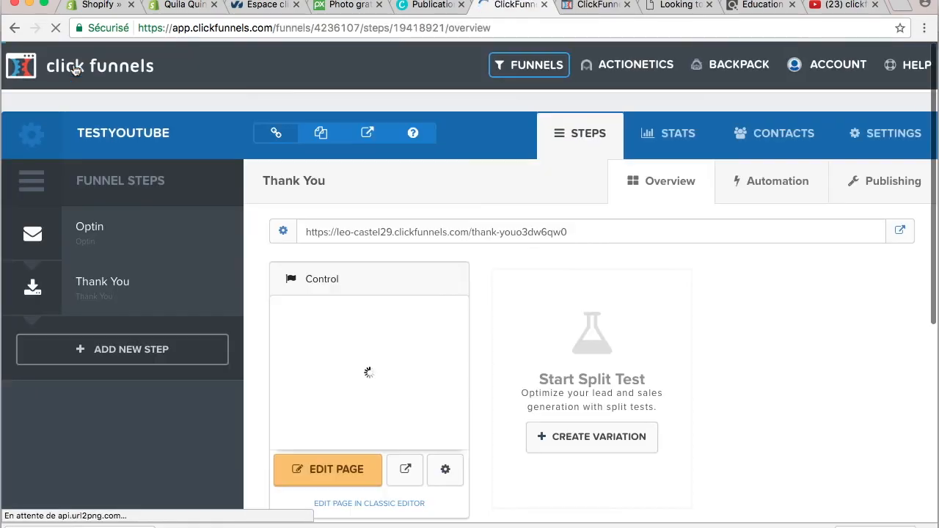
Browse the list of funnels and open the EmailAntho funnel
mouse_move(530, 66)
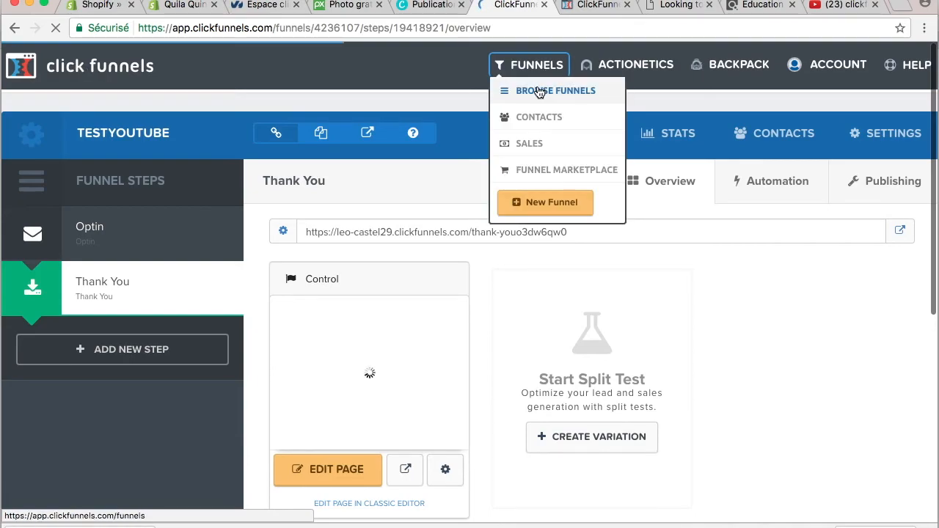
left_click(539, 91)
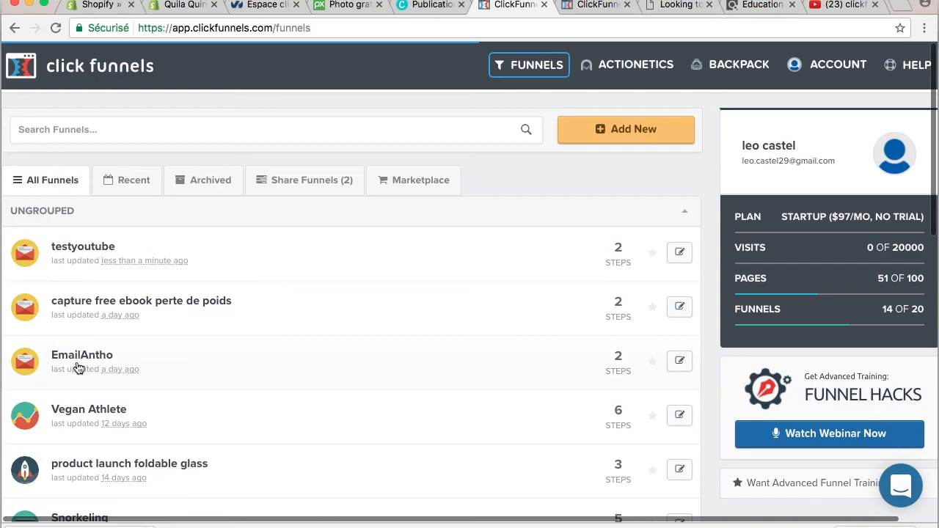
left_click(88, 356)
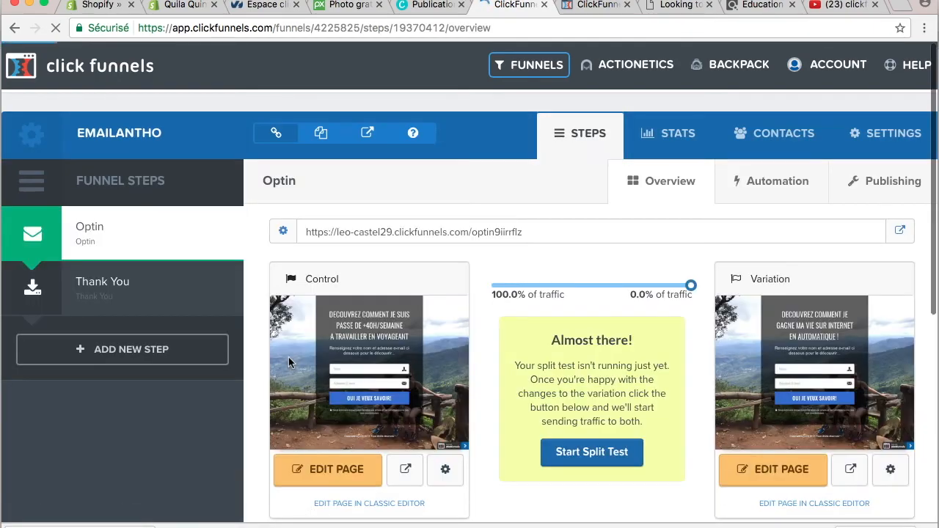
Examine the Optin step's split test, comparing the control and variation pages, the traffic split and the winner options
mouse_move(303, 427)
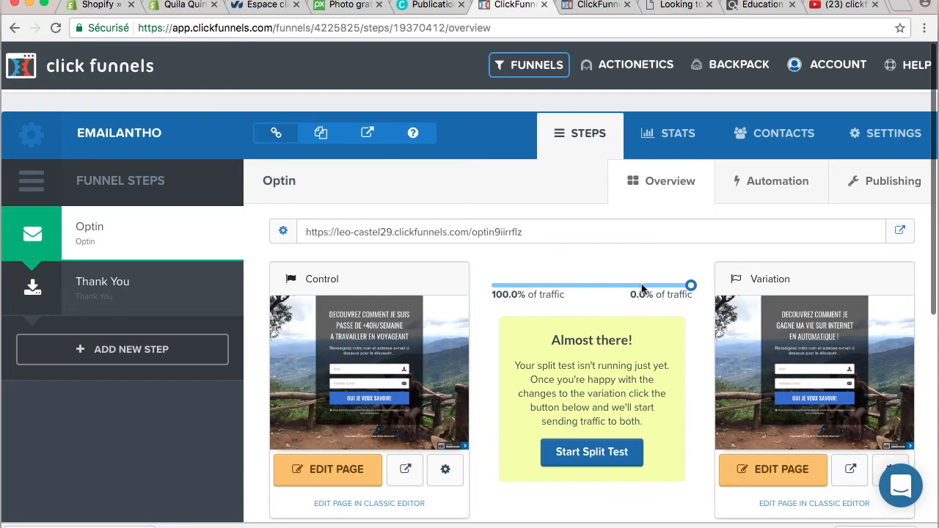
scroll(600, 396, "down", 4)
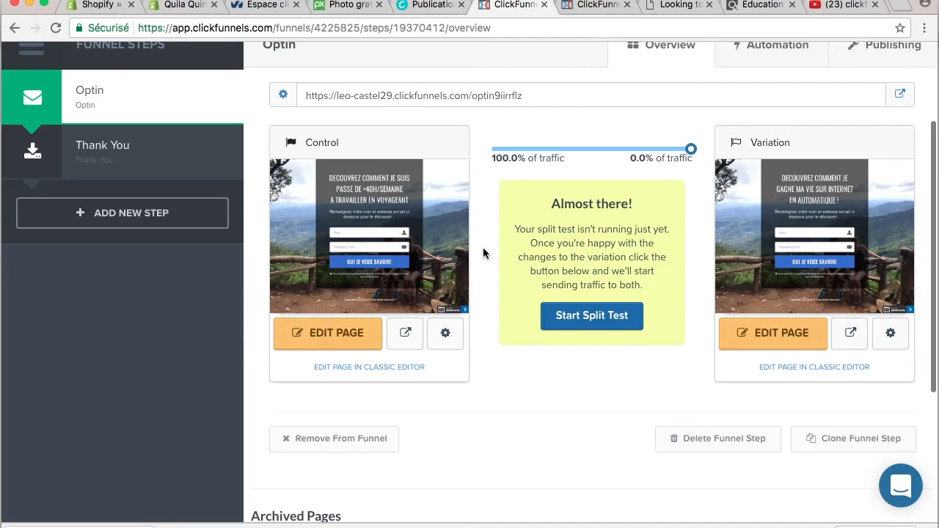
scroll(482, 253, "up", 2)
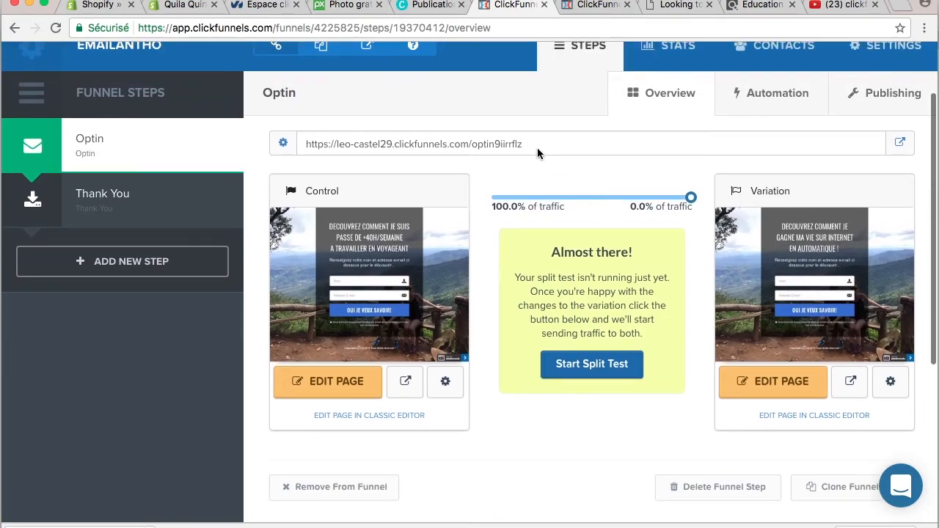
scroll(536, 148, "up", 2)
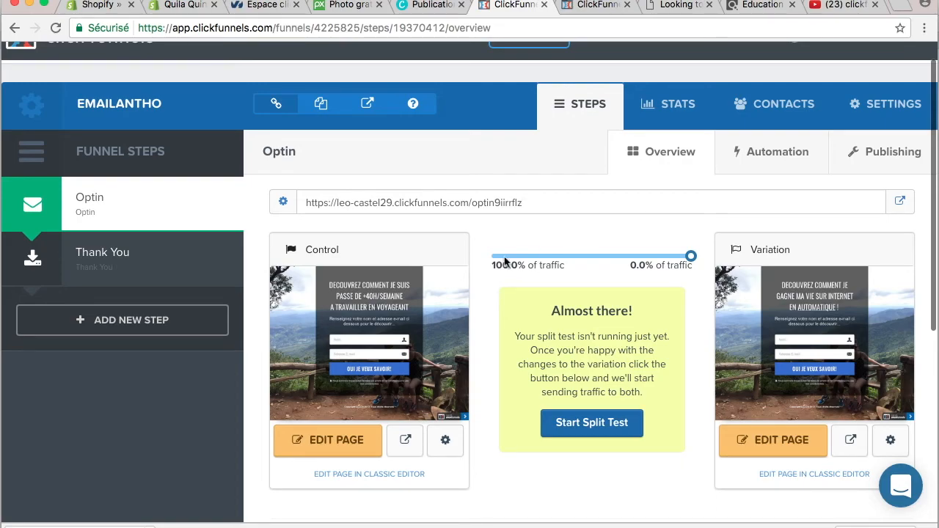
mouse_move(715, 353)
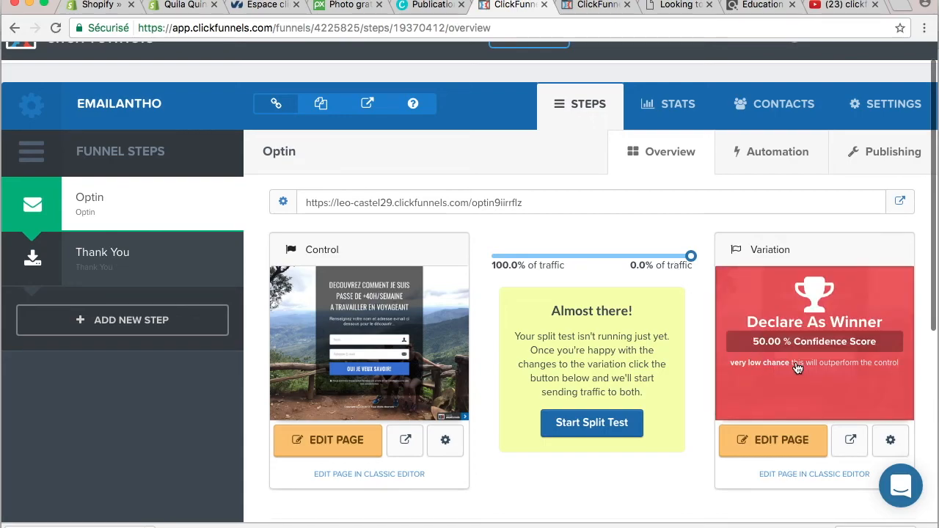
mouse_move(381, 352)
mouse_move(765, 346)
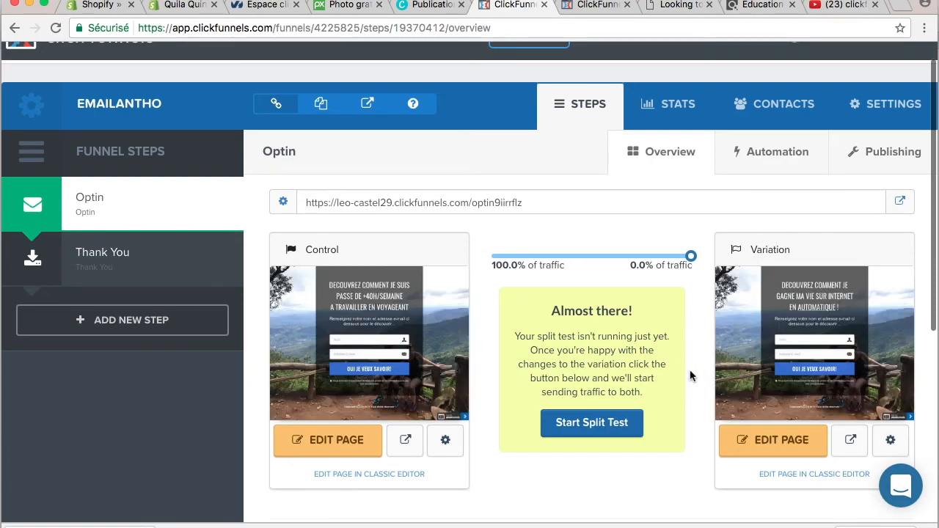
scroll(690, 375, "down", 5)
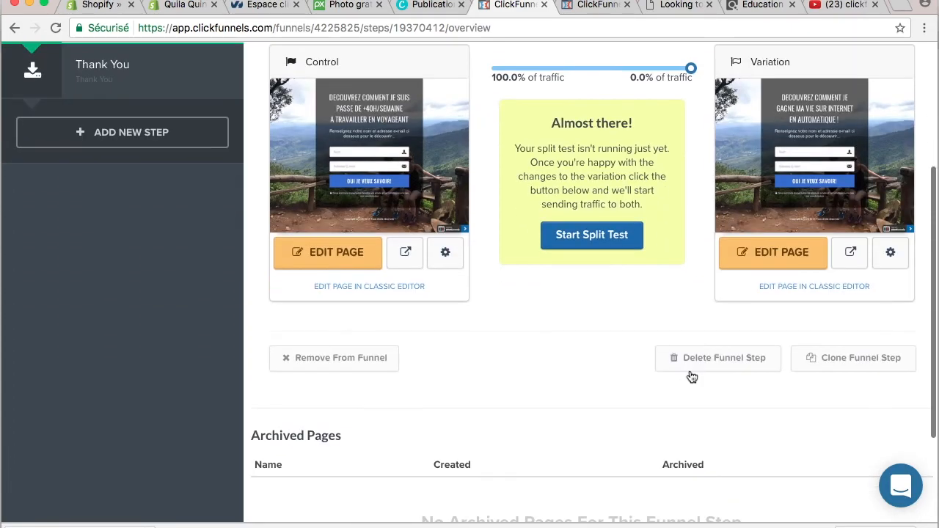
scroll(689, 375, "up", 5)
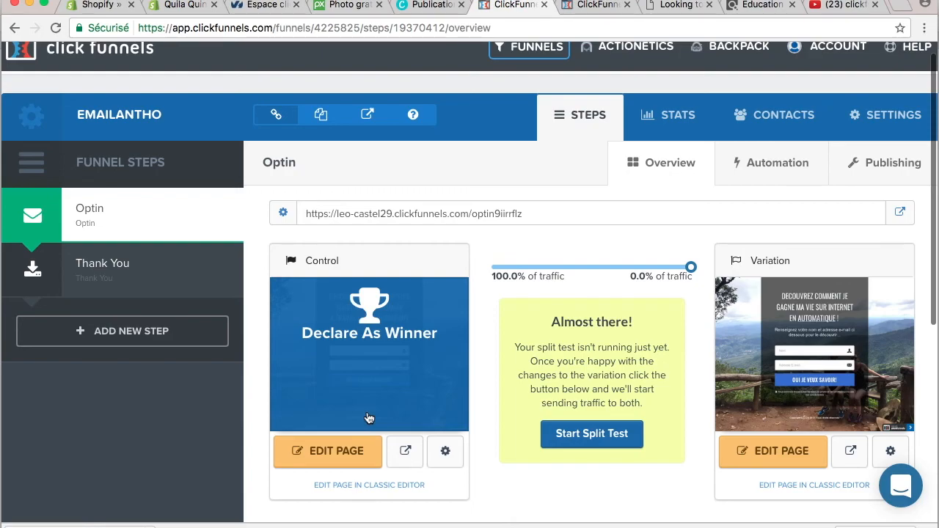
Test the control optin page by submitting its prefilled form and following the thank-you page's OUI JE VEUX SAVOIR! button
left_click(403, 450)
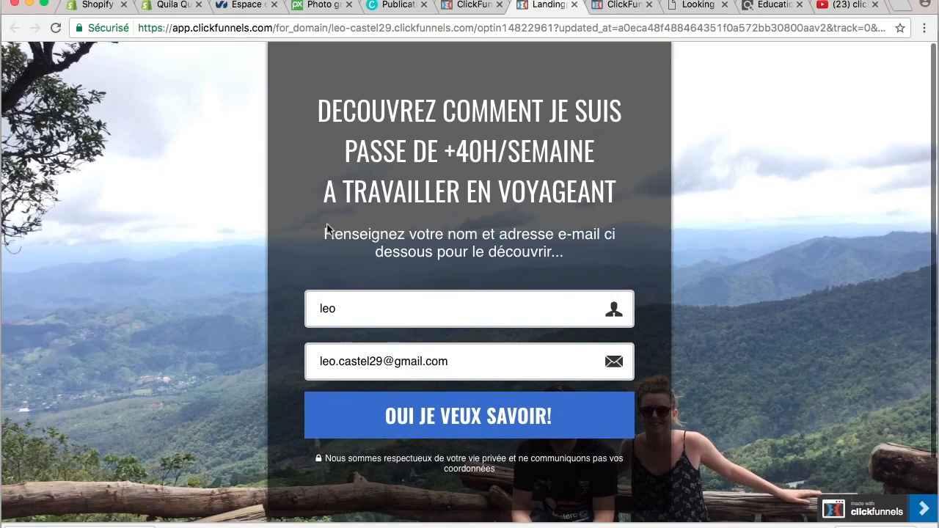
left_click(368, 311)
left_click(463, 364)
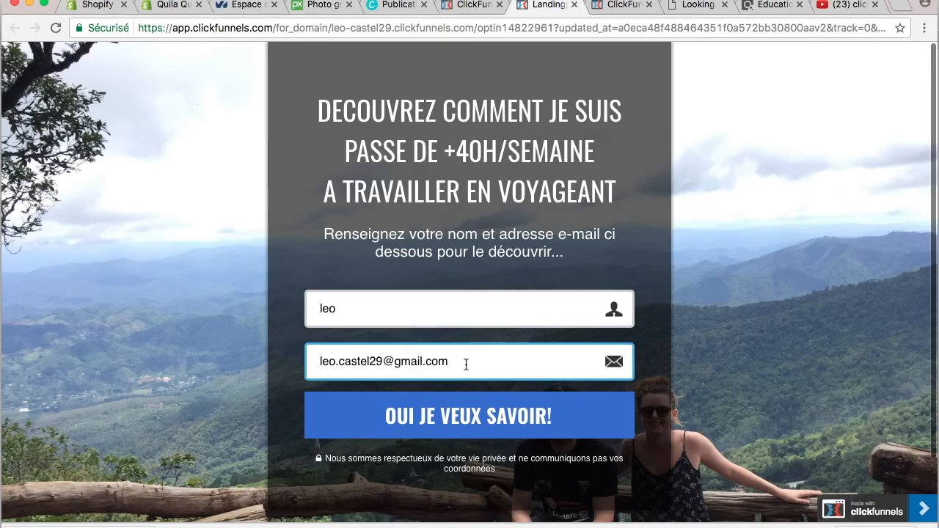
left_click(490, 417)
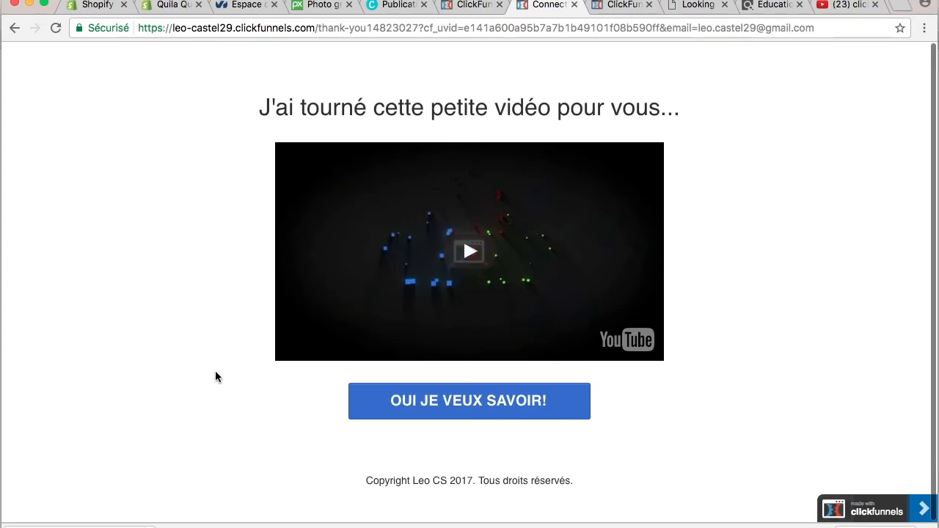
left_click(477, 408)
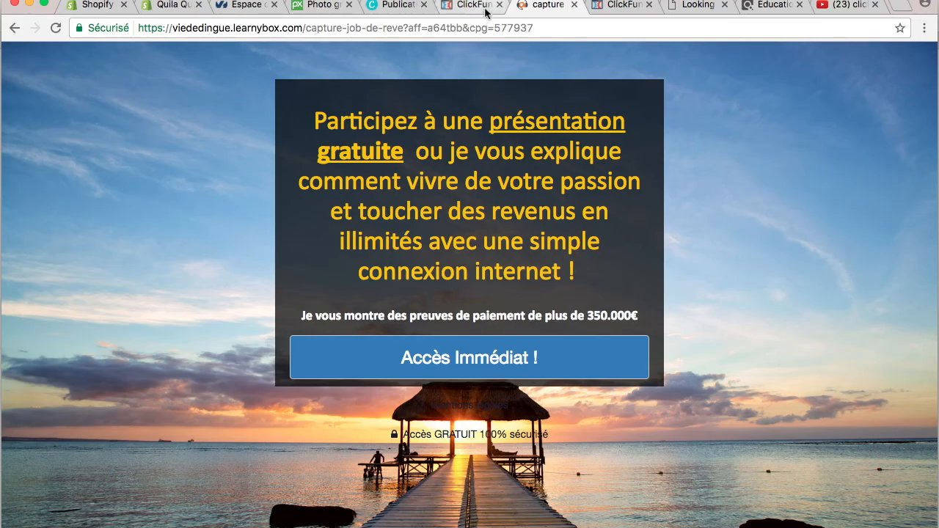
Switch to the Présentation3 window in PowerPoint
key("ctrl+Up")
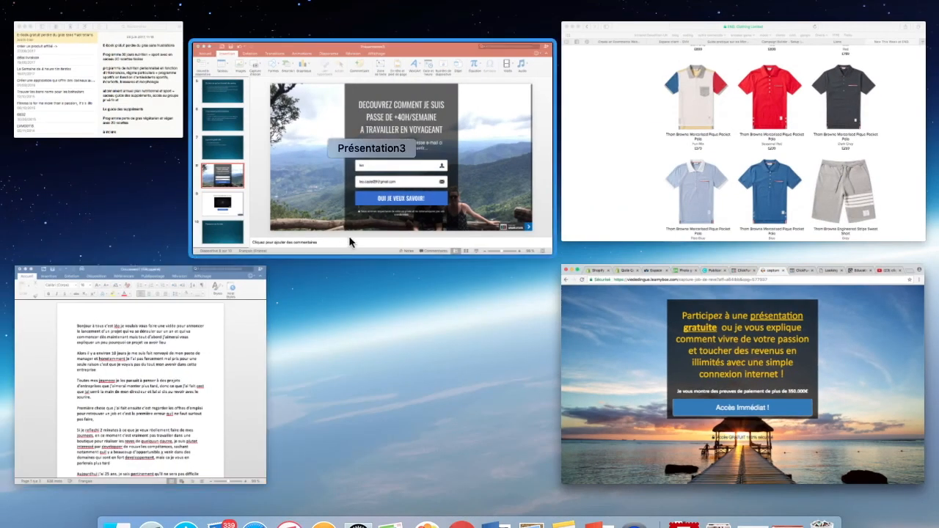